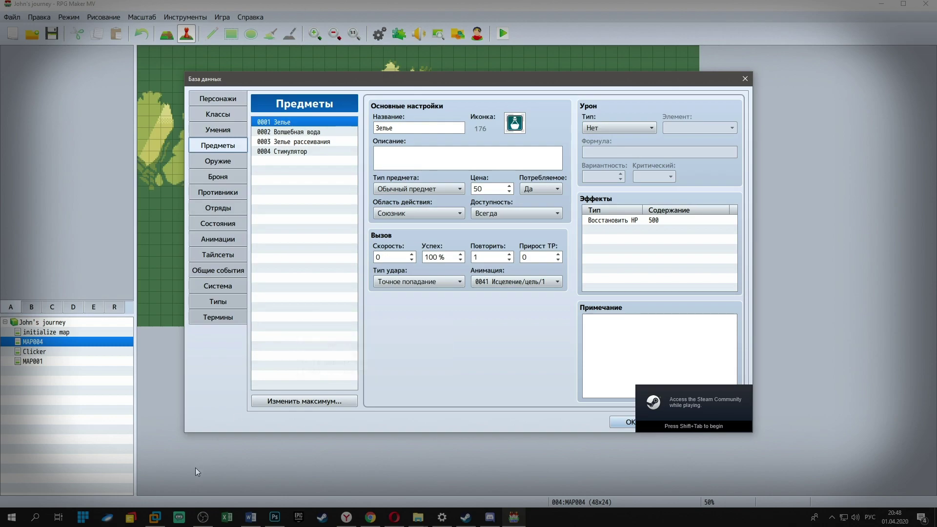
- Raise the maximum number of entries in the Предметы list to 2000 and look through the extended list
{"action": "left_click", "coordinate": [278, 402]}
{"action": "type", "text": "999"}
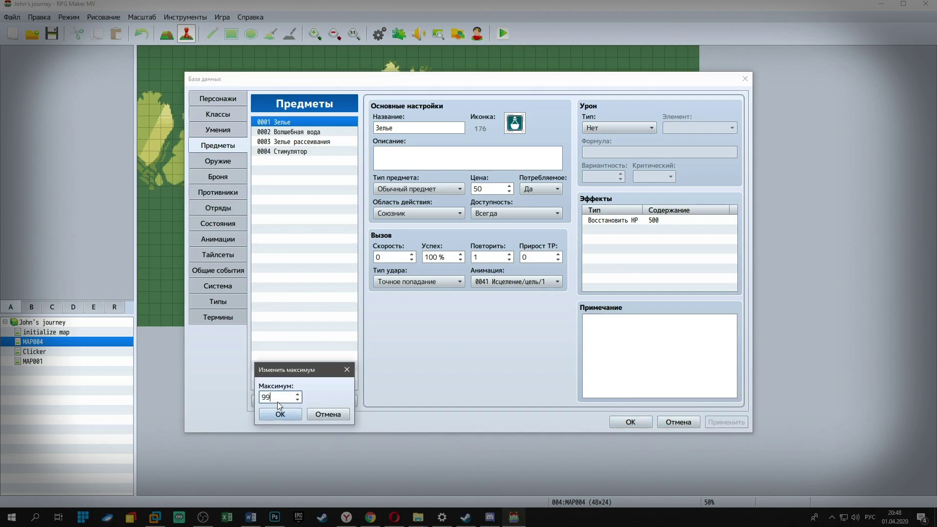
{"action": "left_click", "coordinate": [280, 415]}
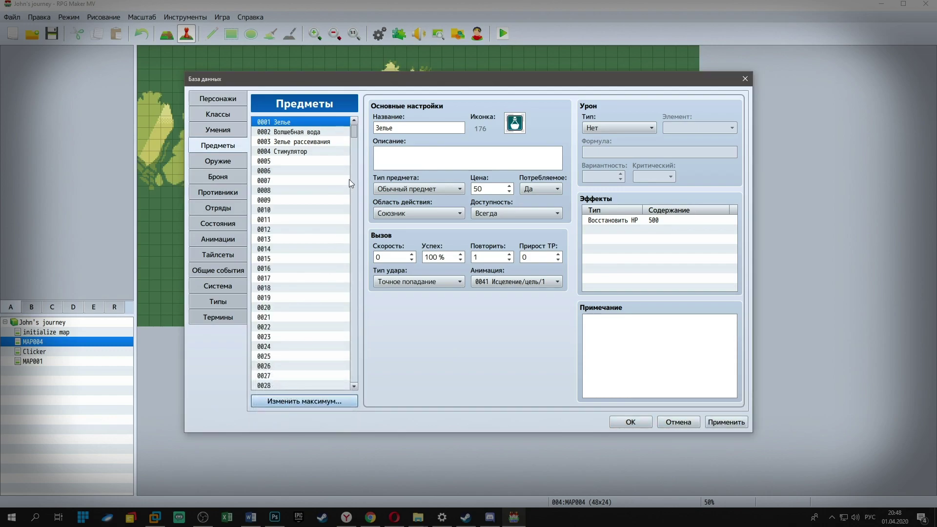
{"action": "scroll", "coordinate": [356, 134], "scroll_direction": "down", "scroll_amount": 5}
{"action": "scroll", "coordinate": [356, 135], "scroll_direction": "up", "scroll_amount": 5}
- Reduce the maximum number of entries in the Предметы list to four
{"action": "left_click", "coordinate": [302, 401]}
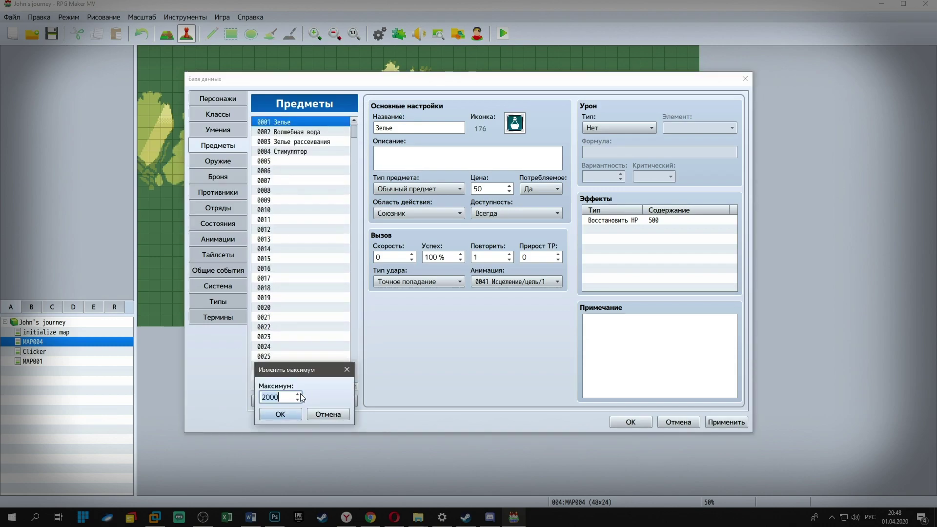
{"action": "left_click", "coordinate": [271, 417]}
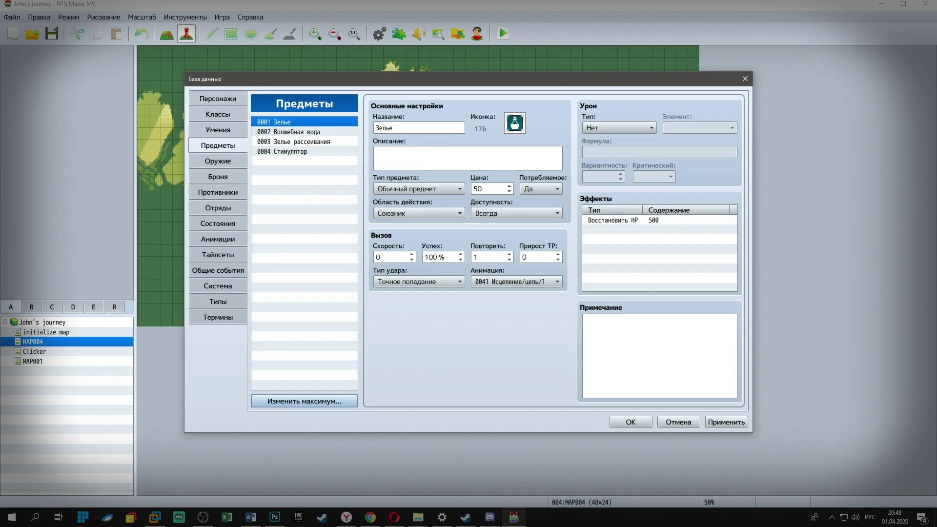
- Examine the basic settings of the Зелье item: item type, price, consumable flag, scope and availability options
{"action": "left_click", "coordinate": [439, 188]}
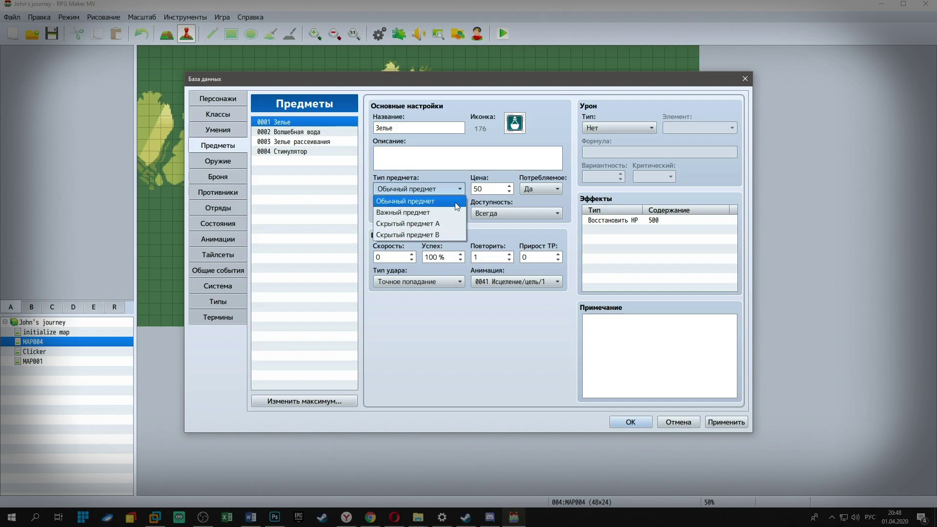
{"action": "left_click", "coordinate": [456, 173]}
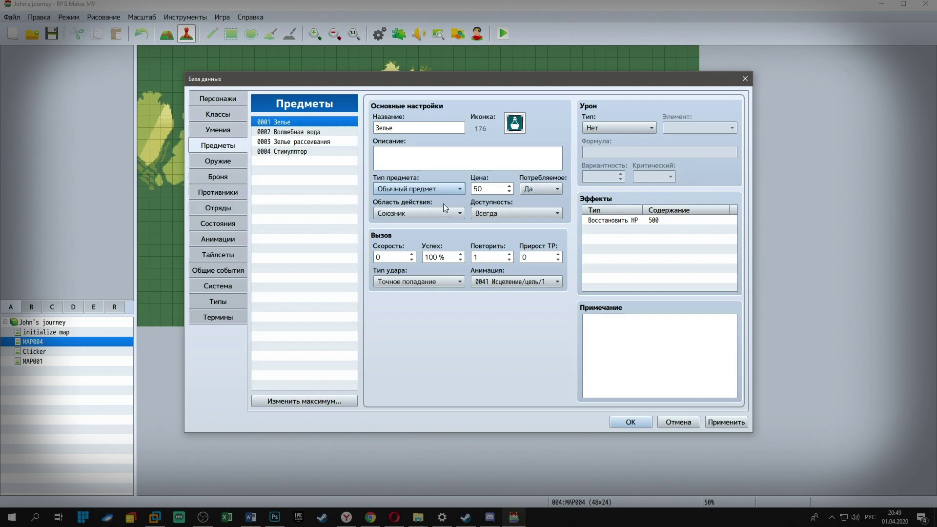
{"action": "double_click", "coordinate": [480, 189]}
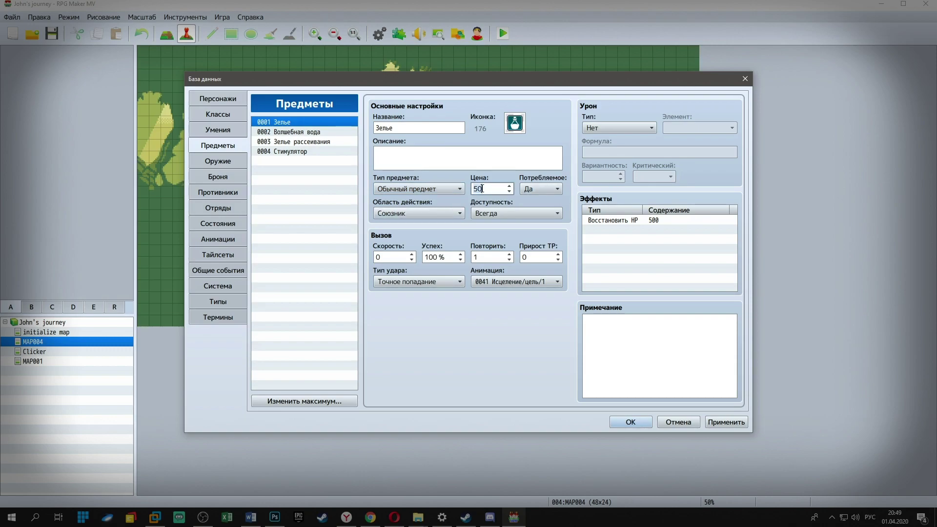
{"action": "left_click", "coordinate": [506, 189]}
{"action": "left_click", "coordinate": [541, 188]}
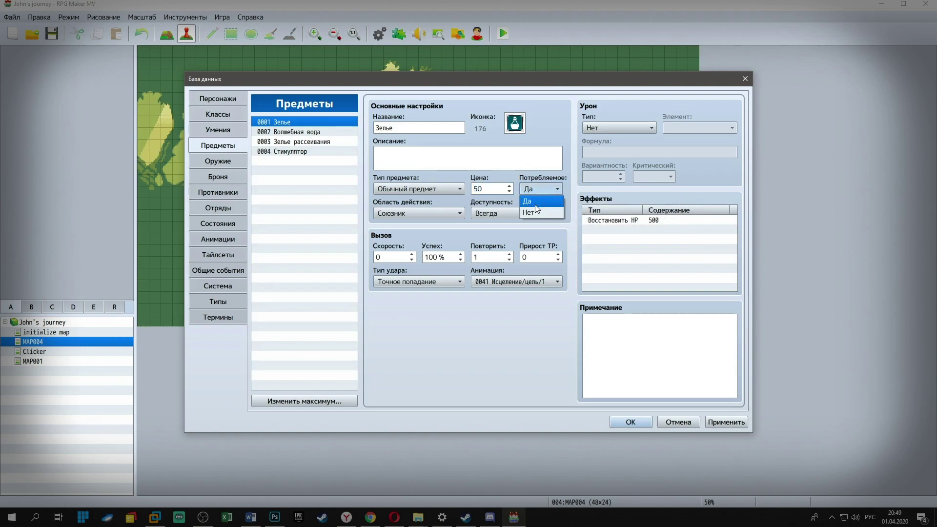
{"action": "left_click", "coordinate": [549, 188]}
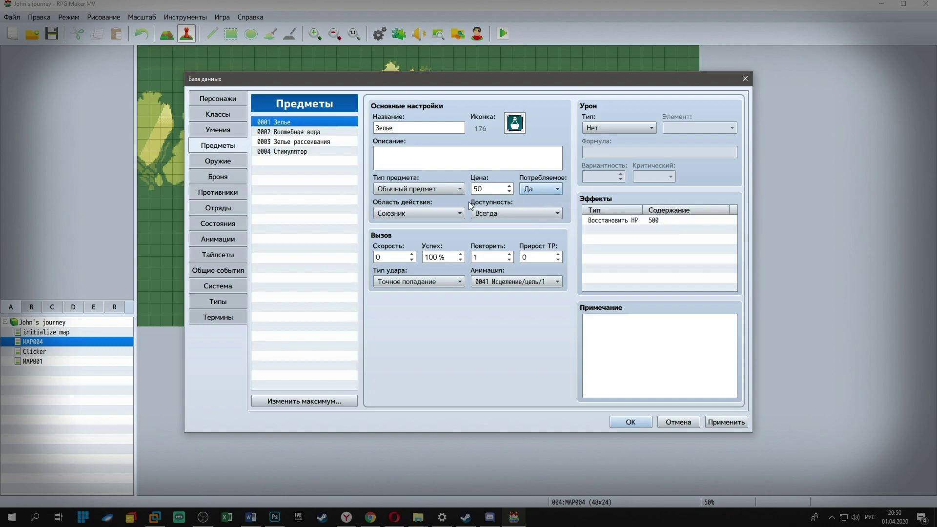
{"action": "left_click", "coordinate": [428, 213]}
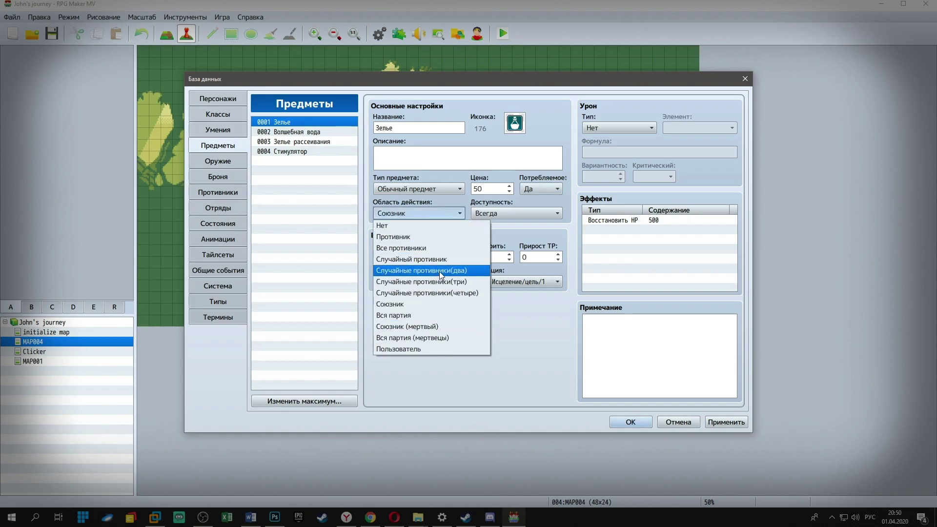
{"action": "left_click", "coordinate": [523, 201]}
{"action": "left_click", "coordinate": [516, 213]}
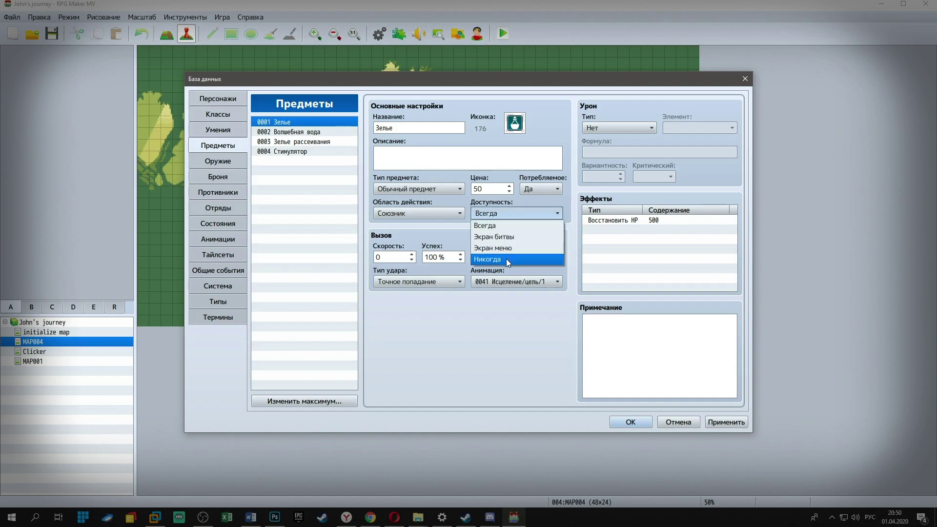
{"action": "left_click", "coordinate": [484, 323]}
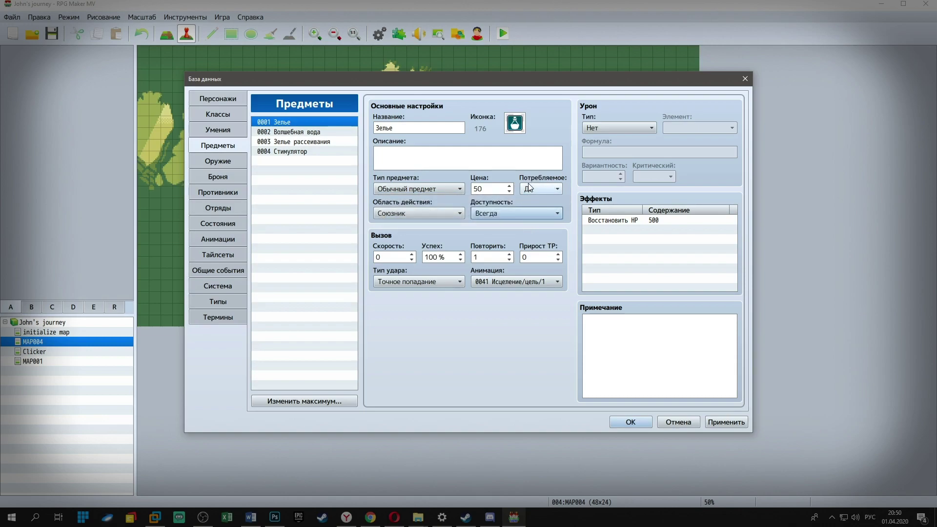
- Examine the Зелье item's invocation settings, including speed, repeats, TP gain, the hit type options and the animation list
{"action": "left_click", "coordinate": [394, 256]}
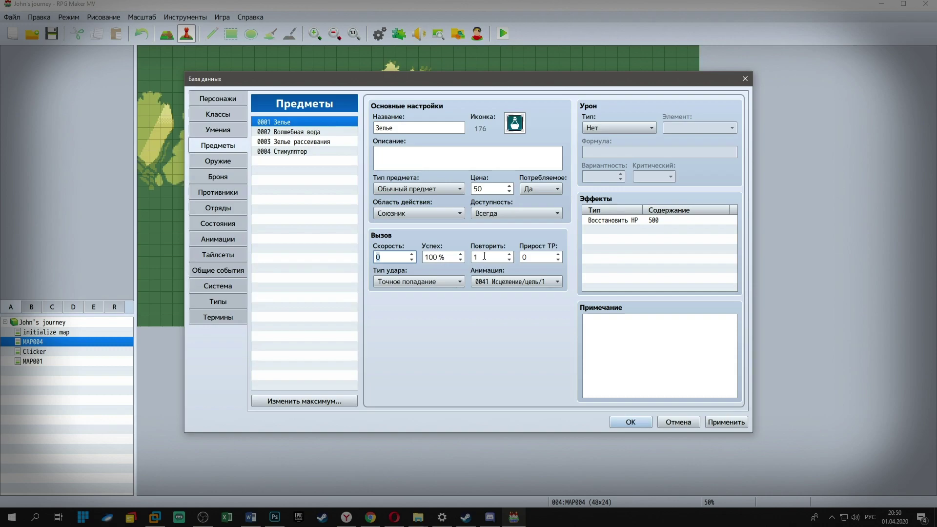
{"action": "mouse_move", "coordinate": [484, 255]}
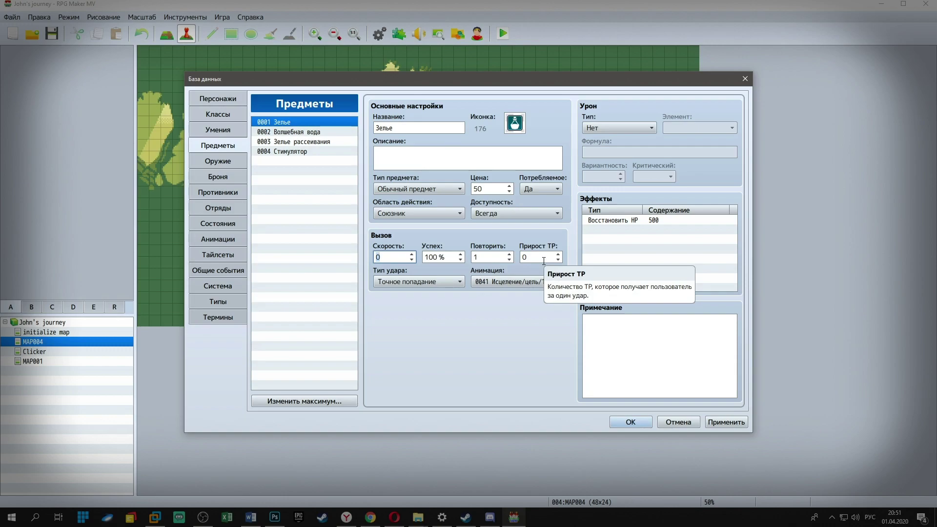
{"action": "left_click", "coordinate": [392, 282]}
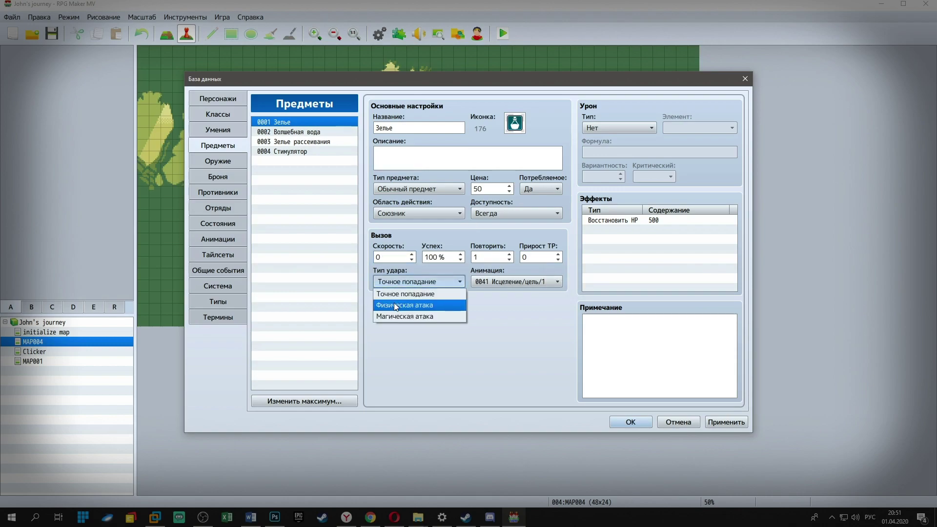
{"action": "left_click", "coordinate": [454, 357]}
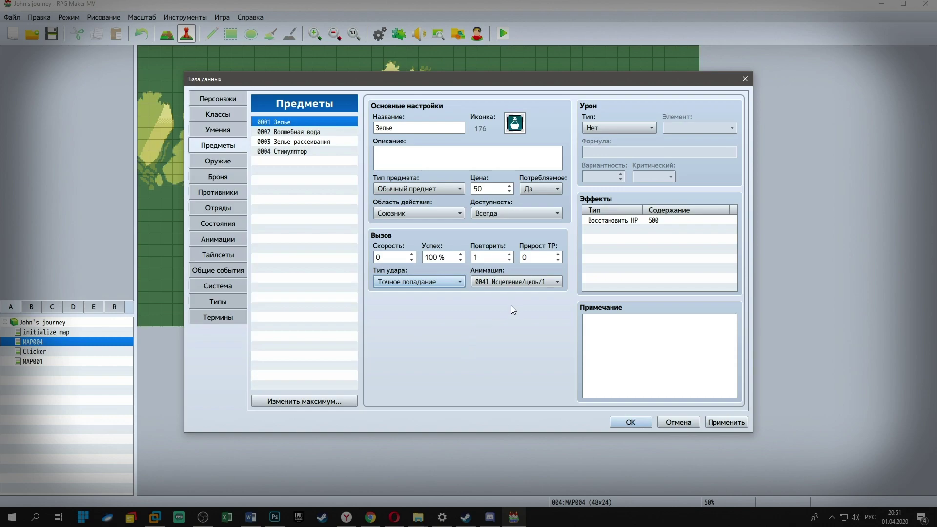
{"action": "left_click", "coordinate": [543, 279]}
{"action": "left_click_drag", "start_coordinate": [573, 359], "coordinate": [568, 277]}
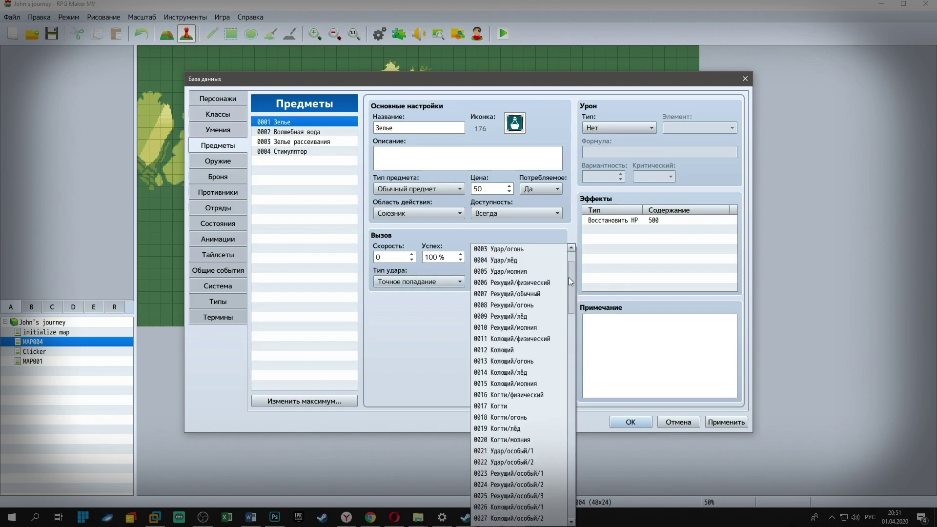
{"action": "left_click", "coordinate": [444, 350]}
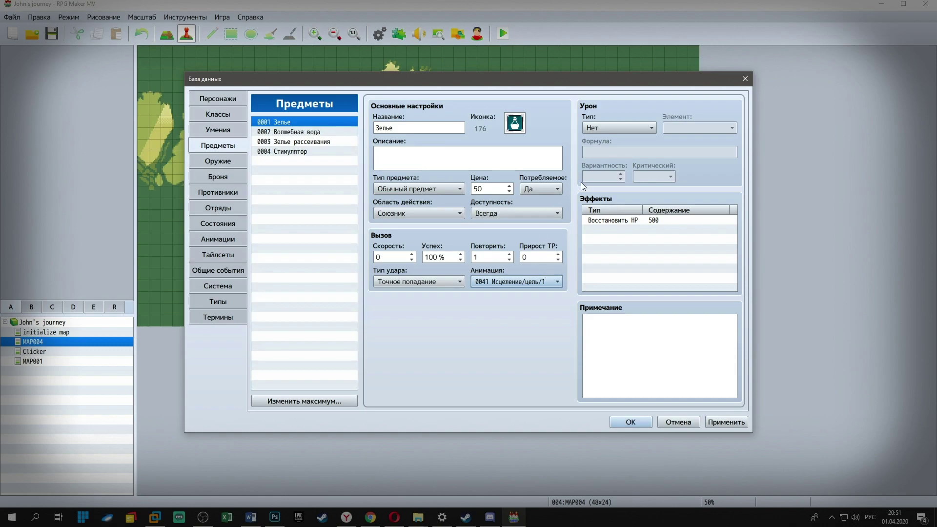
- Examine the damage type options of Зелье and compare its damage settings with the formula of Стимулятор
{"action": "left_click", "coordinate": [628, 128]}
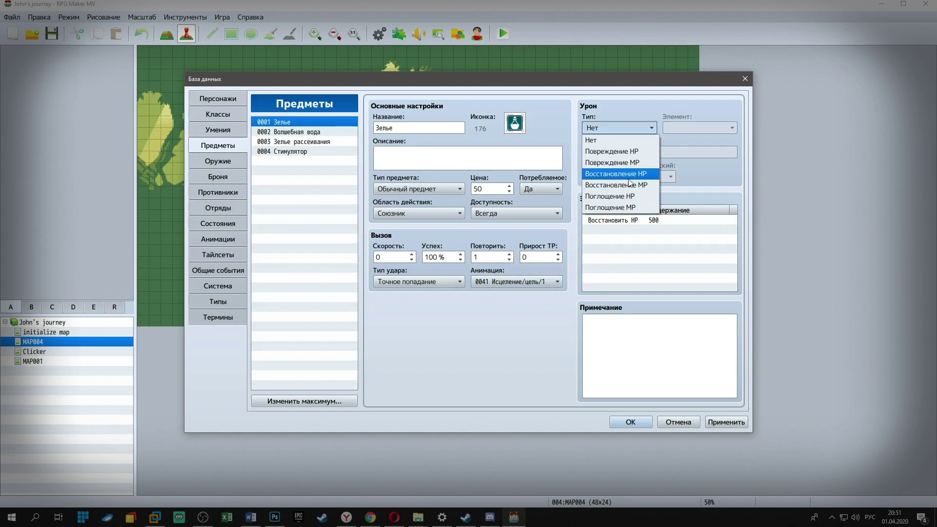
{"action": "left_click", "coordinate": [678, 156]}
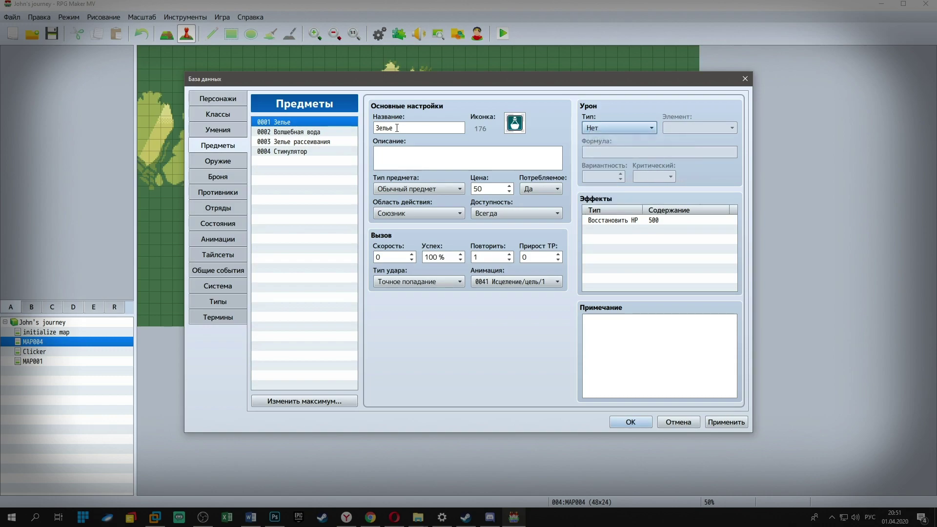
{"action": "left_click", "coordinate": [303, 154]}
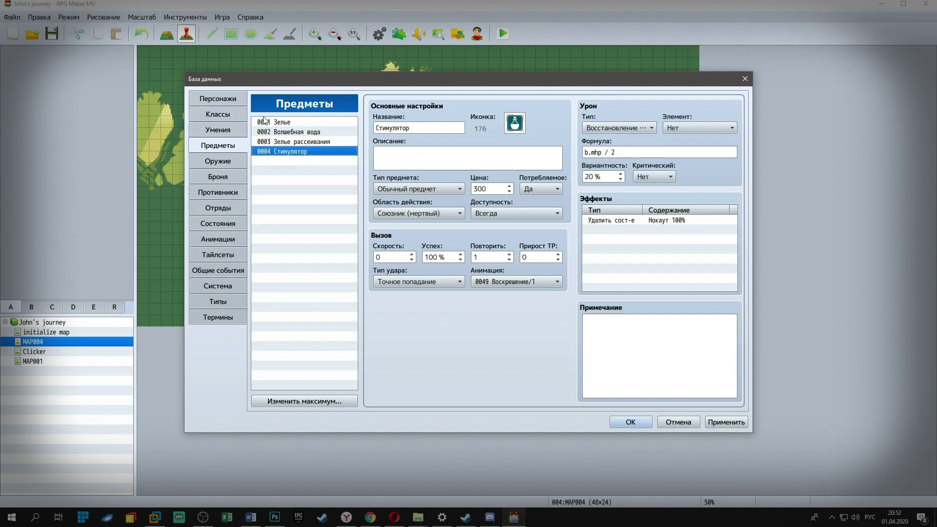
{"action": "triple_click", "coordinate": [623, 154]}
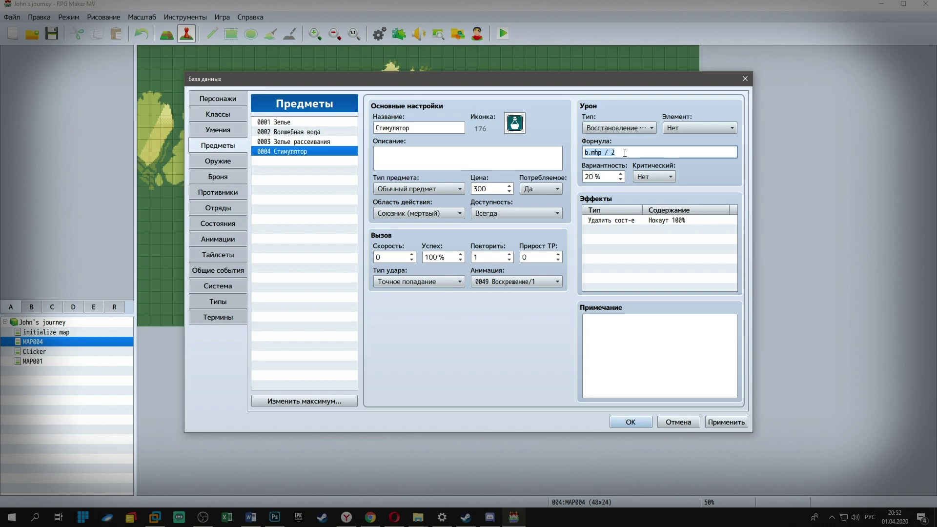
{"action": "left_click", "coordinate": [624, 152]}
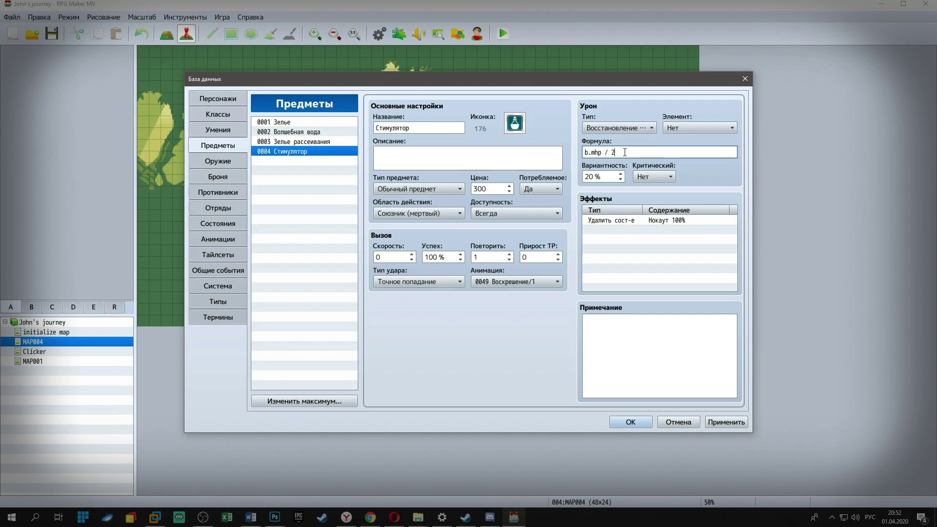
{"action": "left_click", "coordinate": [315, 123]}
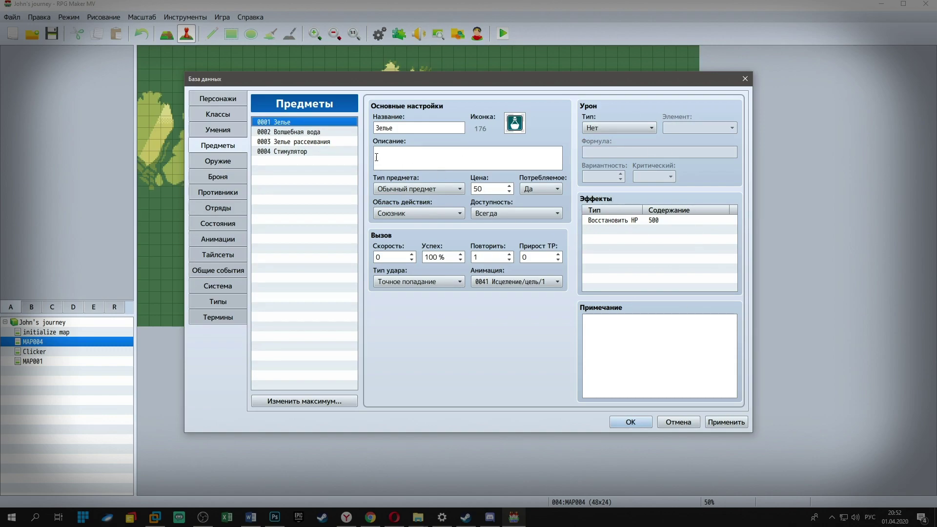
{"action": "left_click", "coordinate": [309, 151]}
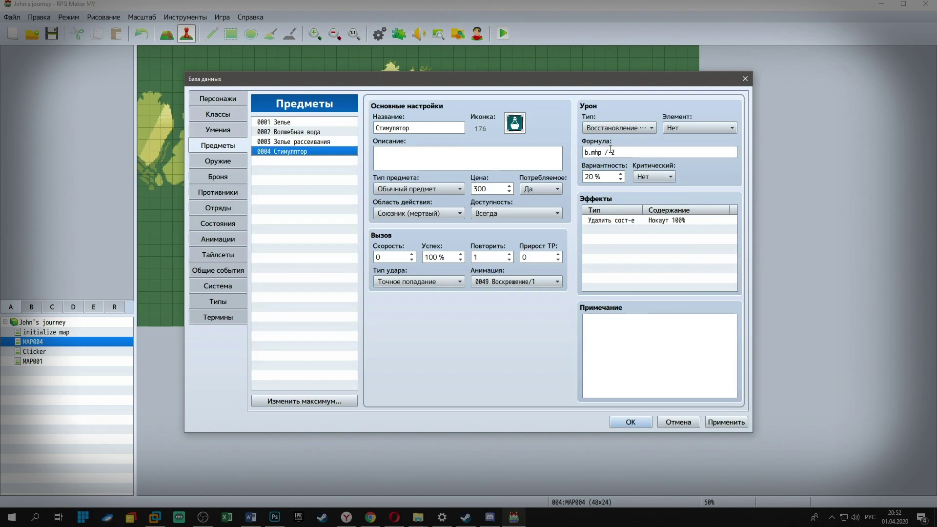
- Examine the damage type, the parts of the formula, the variance and the critical options of Стимулятор
{"action": "left_click", "coordinate": [618, 128]}
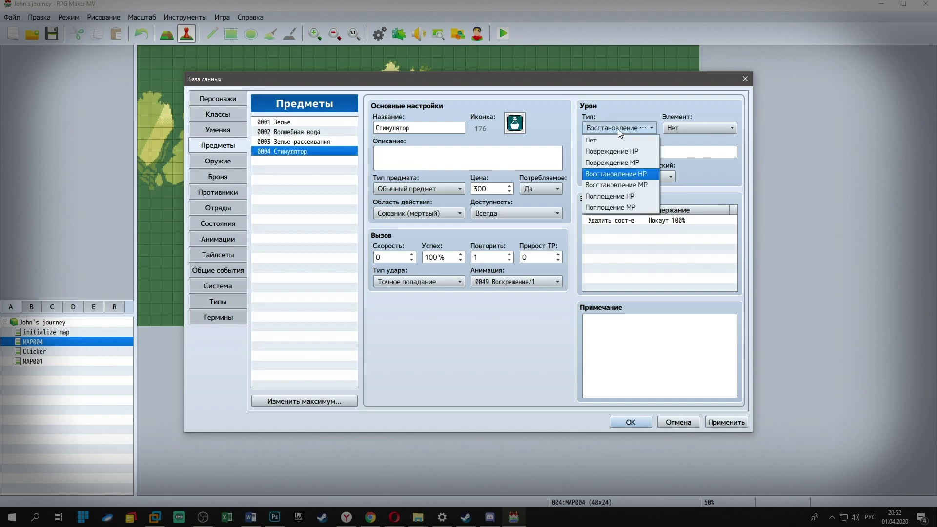
{"action": "left_click", "coordinate": [633, 174]}
{"action": "triple_click", "coordinate": [622, 153]}
{"action": "key", "text": "Left"}
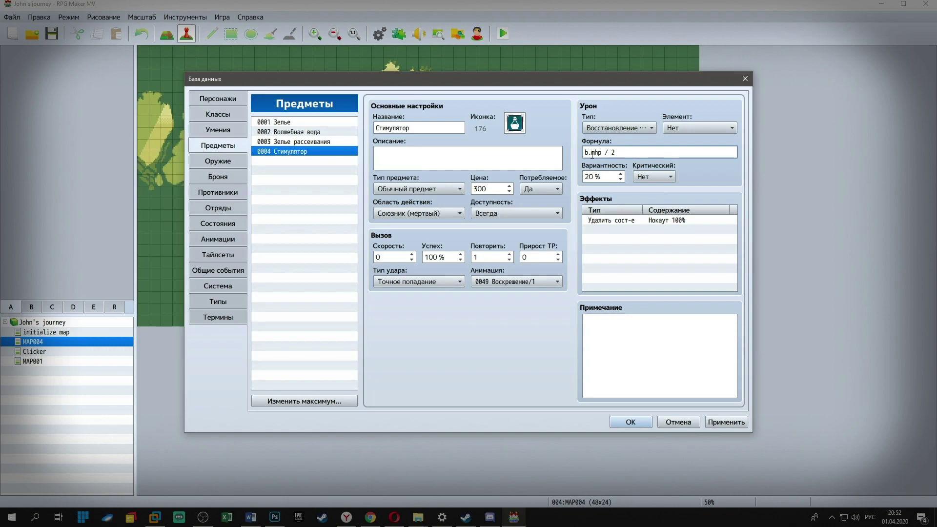
{"action": "key", "text": "shift+Right"}
{"action": "key", "text": "shift+Right"}
{"action": "left_click", "coordinate": [641, 152]}
{"action": "key", "text": "Left"}
{"action": "key", "text": "Left"}
{"action": "key", "text": "Left"}
{"action": "key", "text": "Left"}
{"action": "key", "text": "Left"}
{"action": "key", "text": "shift+Left"}
{"action": "key", "text": "shift+Left"}
{"action": "key", "text": "Tab"}
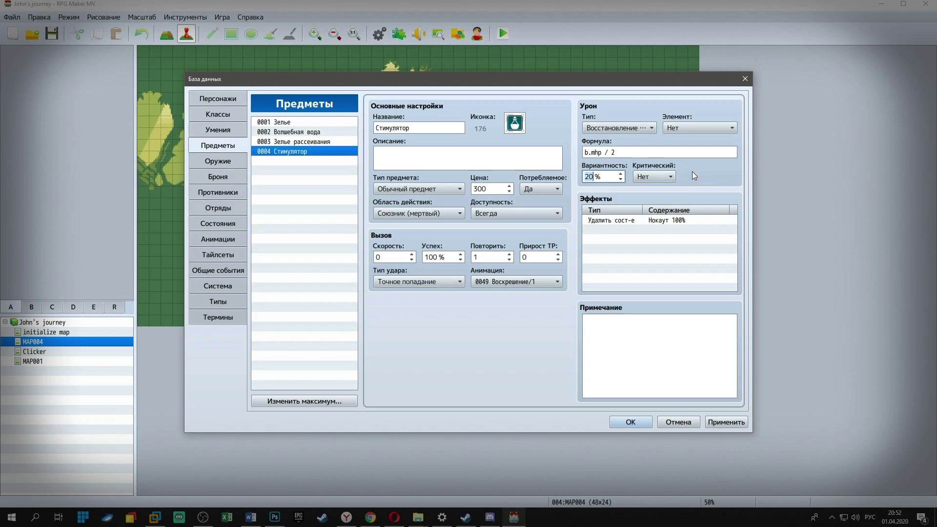
{"action": "left_click", "coordinate": [657, 177]}
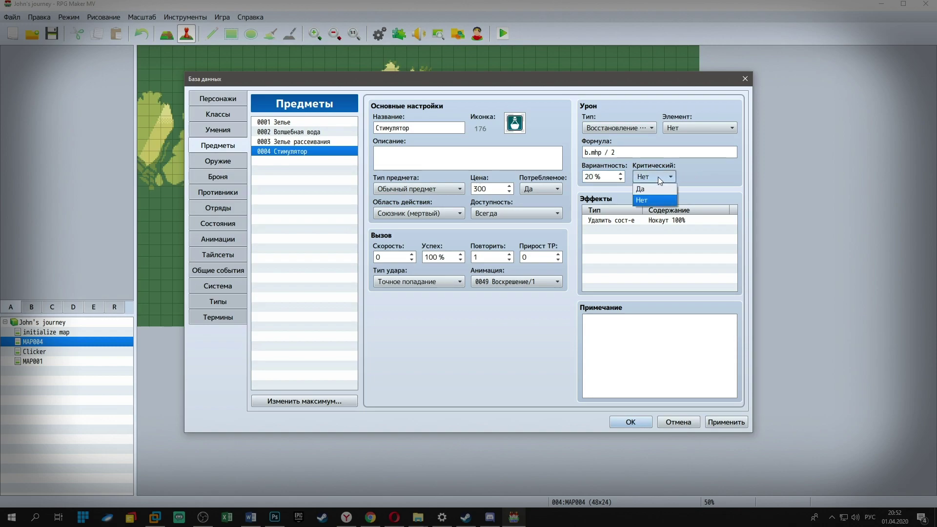
{"action": "left_click", "coordinate": [705, 178]}
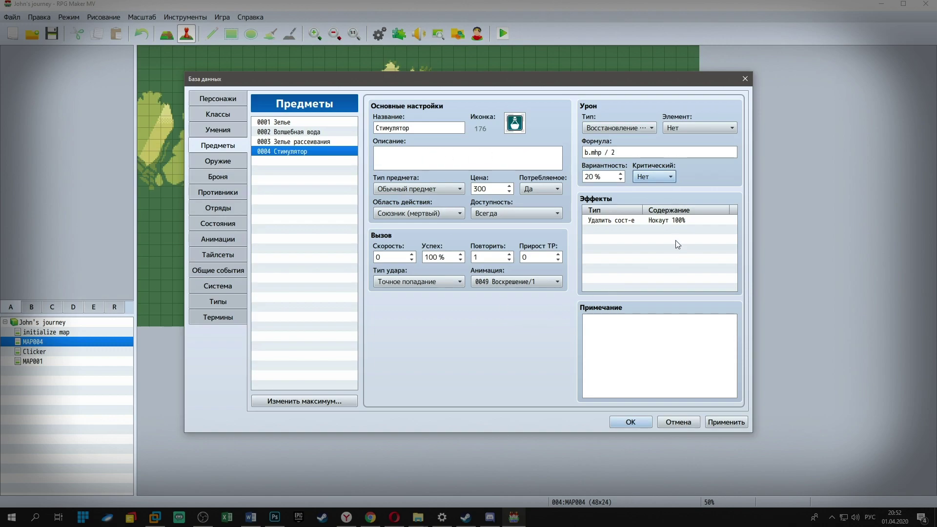
- Add a Доб. усиление effect to Стимулятор for Макс. HP lasting 5 turns
{"action": "left_click", "coordinate": [654, 230]}
{"action": "double_click", "coordinate": [653, 231]}
{"action": "left_click", "coordinate": [671, 184]}
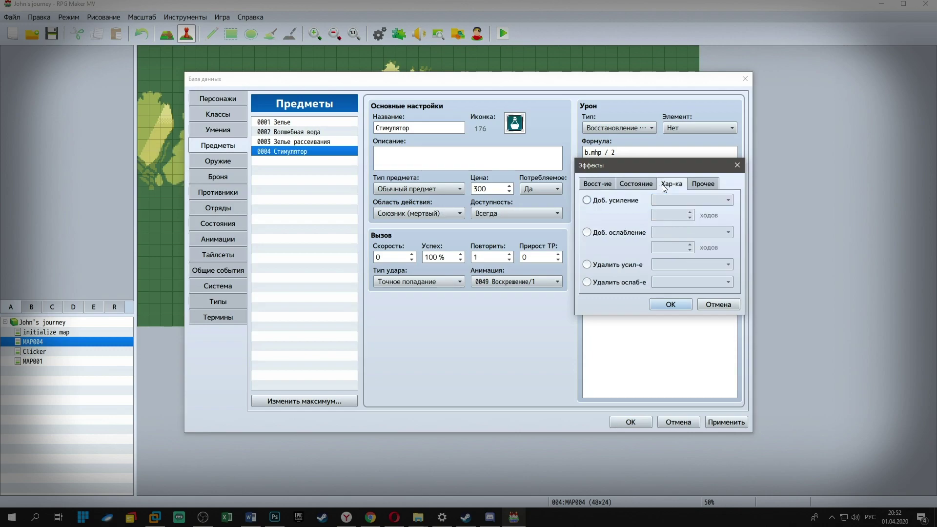
{"action": "left_click", "coordinate": [607, 233]}
{"action": "left_click", "coordinate": [716, 233]}
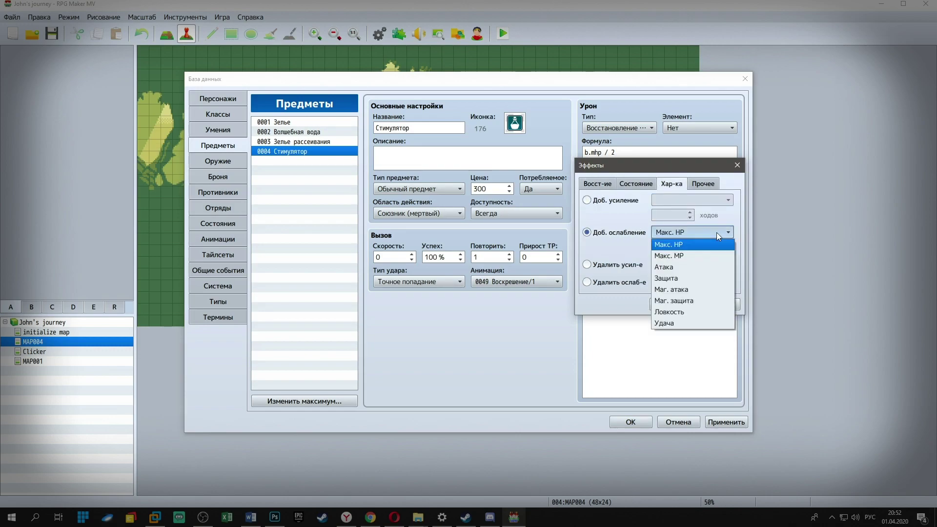
{"action": "left_click", "coordinate": [718, 222]}
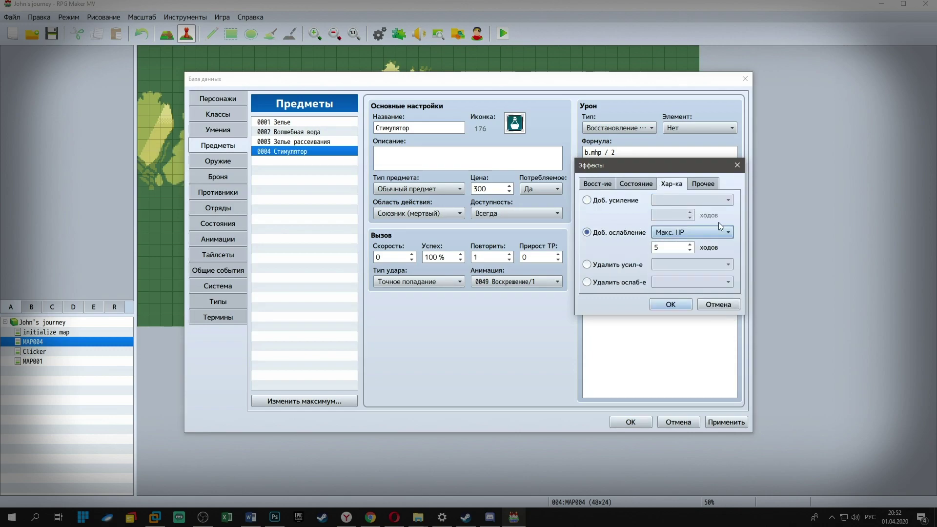
{"action": "left_click", "coordinate": [587, 200]}
{"action": "left_click", "coordinate": [676, 303]}
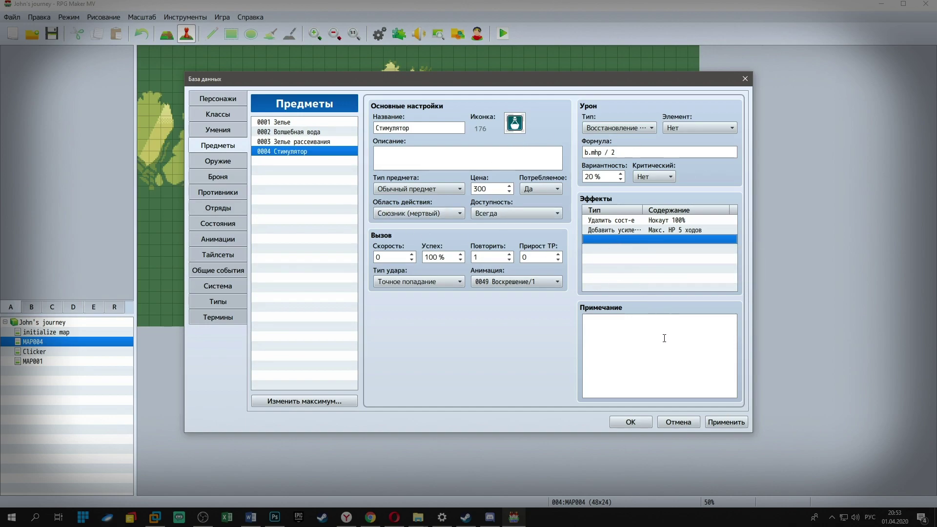
{"action": "left_click", "coordinate": [686, 336]}
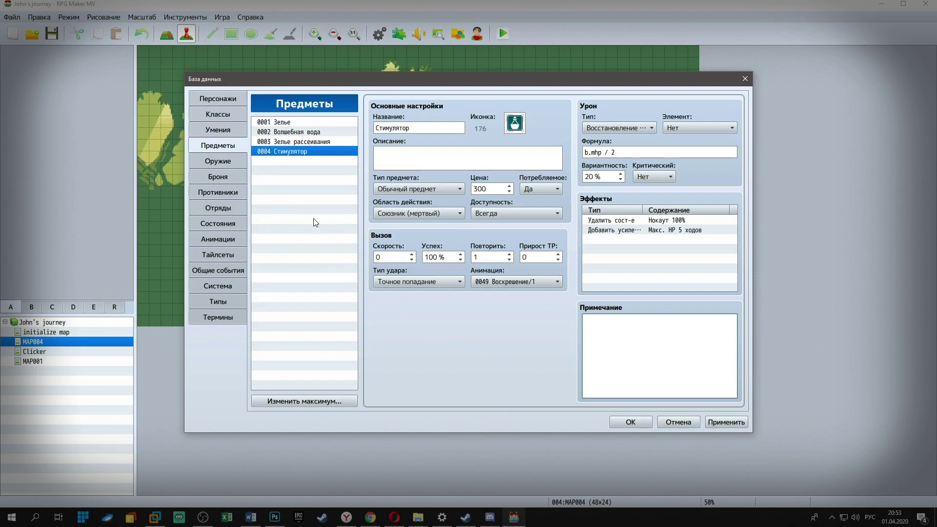
- Compare the basic settings of the weapon Меч with those of the item Стимулятор, including the weapon type options
{"action": "left_click", "coordinate": [227, 160]}
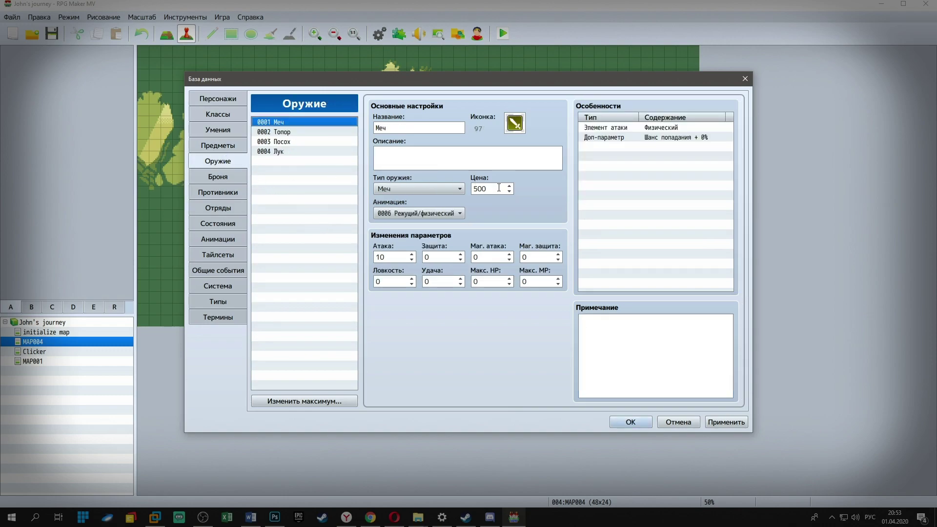
{"action": "left_click", "coordinate": [233, 147]}
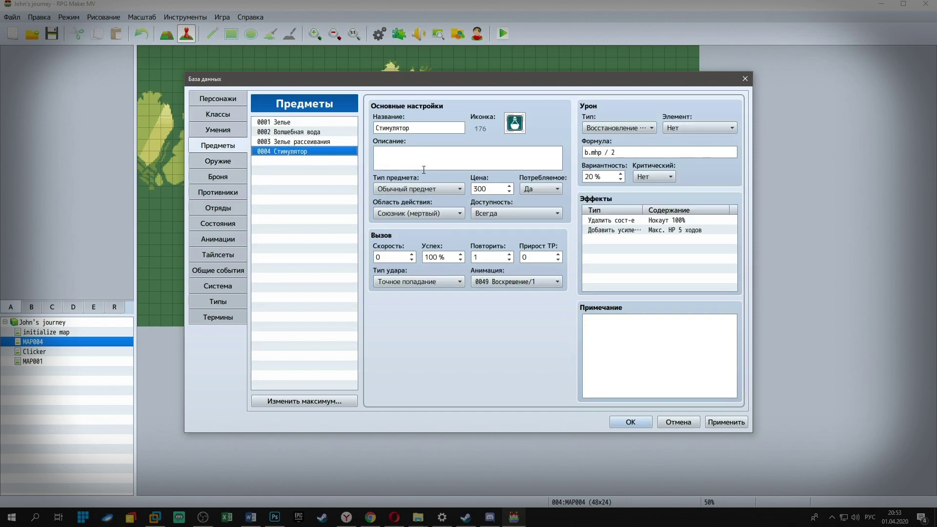
{"action": "left_click", "coordinate": [230, 161]}
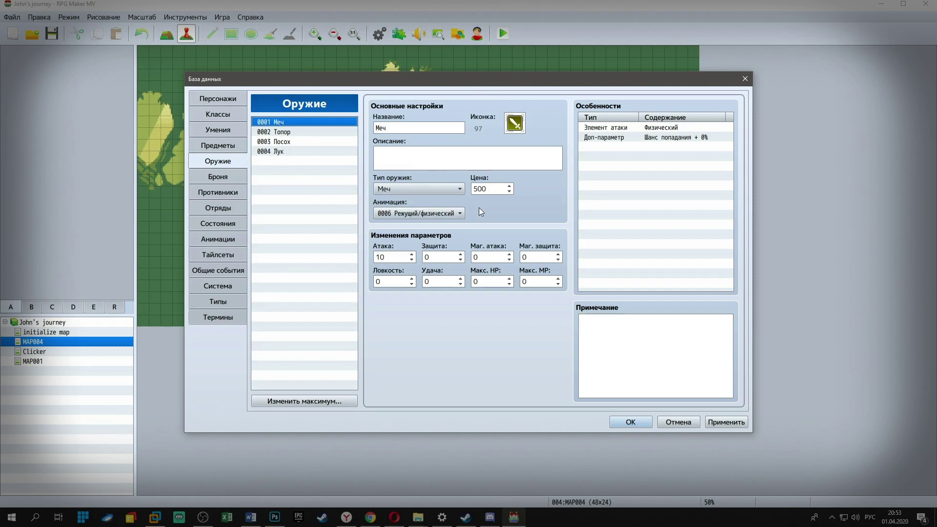
{"action": "left_click", "coordinate": [218, 145]}
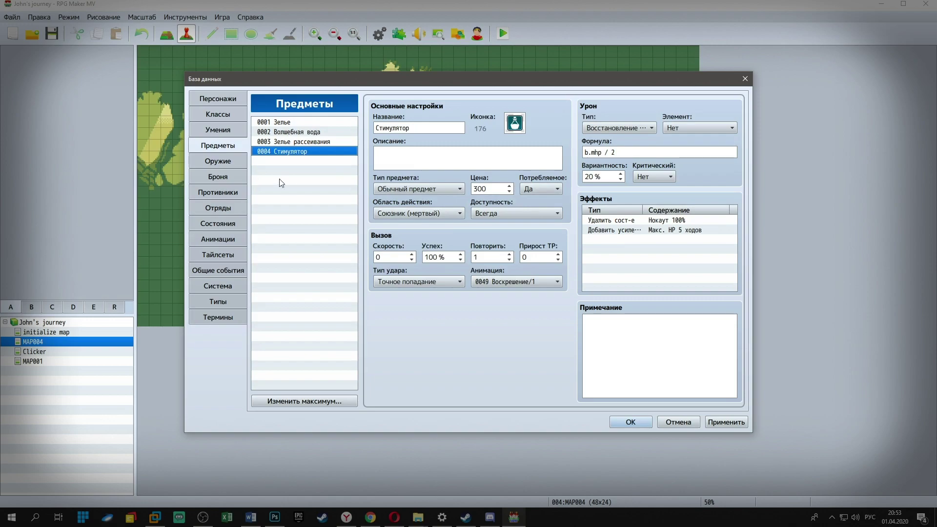
{"action": "left_click", "coordinate": [219, 162]}
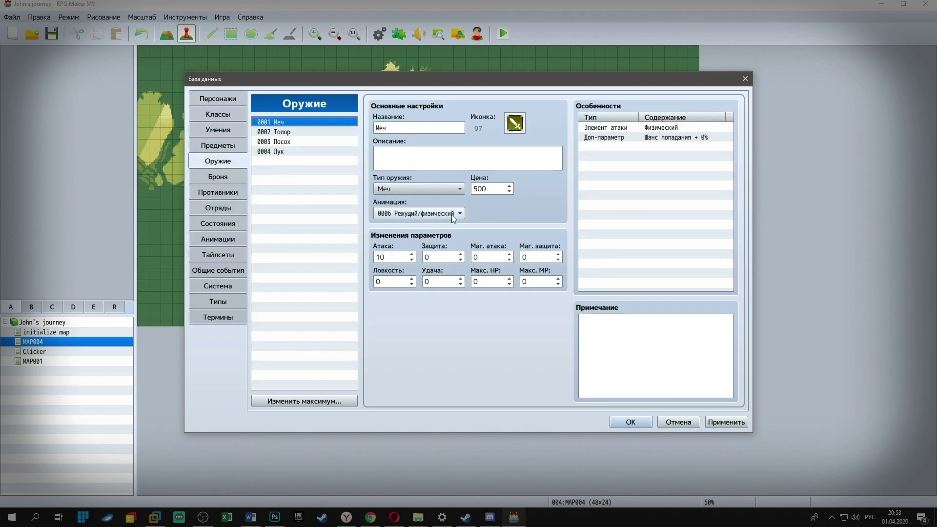
{"action": "left_click", "coordinate": [447, 186]}
{"action": "left_click", "coordinate": [531, 193]}
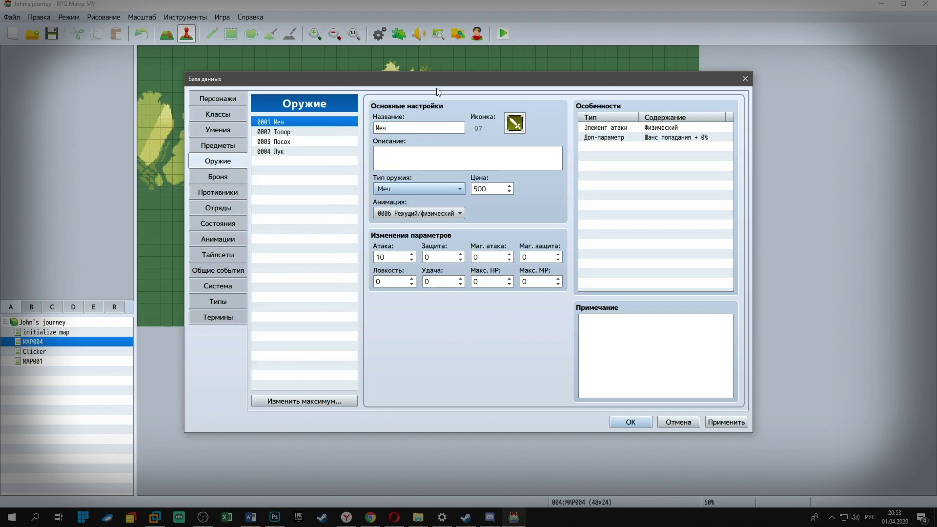
{"action": "left_click", "coordinate": [230, 148]}
{"action": "left_click", "coordinate": [203, 165]}
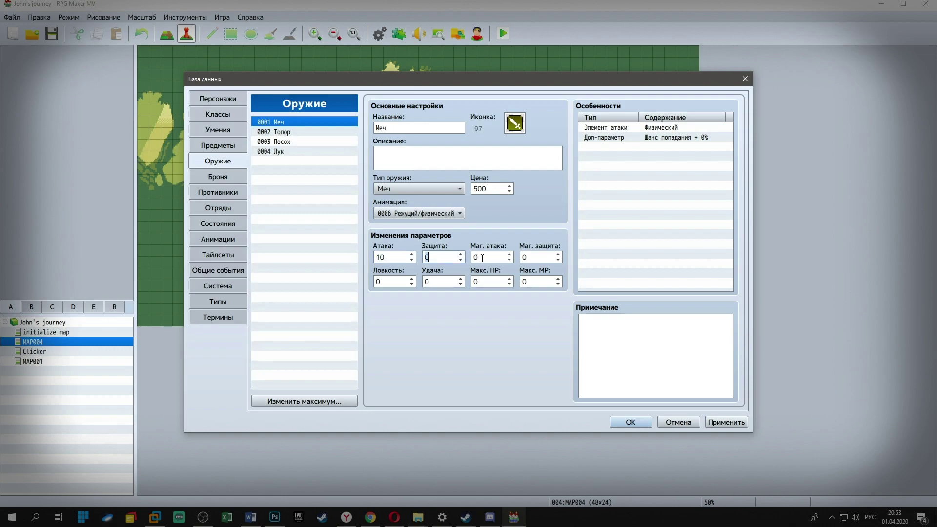
- Examine the parameter changes of Меч, covering magic defense, agility, luck, maximum HP and maximum MP
{"action": "left_click", "coordinate": [549, 257]}
{"action": "left_click", "coordinate": [393, 282]}
{"action": "left_click", "coordinate": [441, 282]}
{"action": "left_click", "coordinate": [496, 284]}
{"action": "left_click", "coordinate": [540, 281]}
- Compare the settings and features of the weapons Посох, Топор, Лук and Меч
{"action": "left_click", "coordinate": [298, 141]}
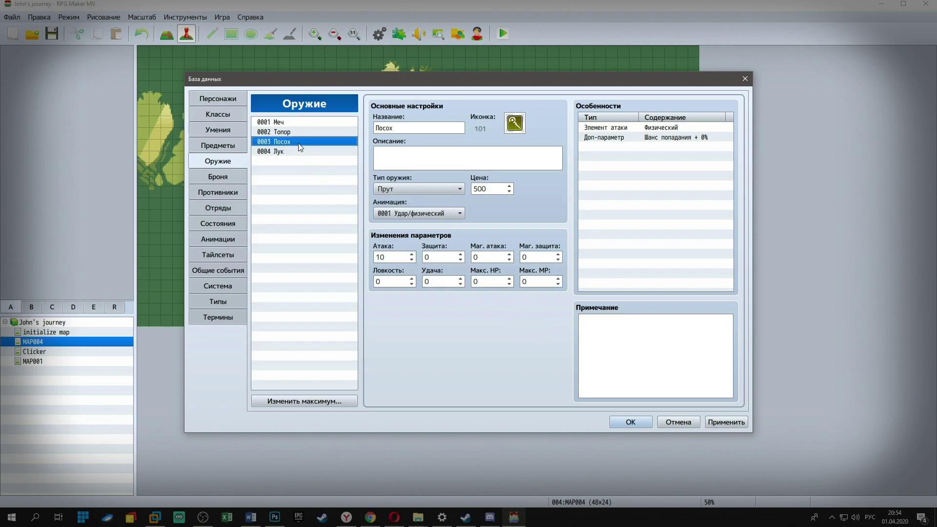
{"action": "left_click", "coordinate": [283, 132]}
{"action": "left_click", "coordinate": [282, 152]}
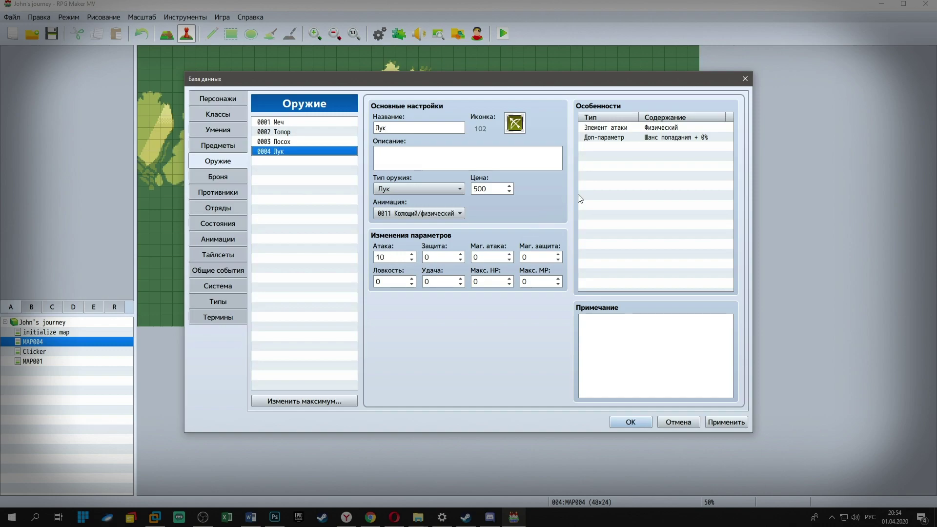
{"action": "left_click", "coordinate": [343, 142]}
{"action": "left_click", "coordinate": [276, 132]}
{"action": "left_click", "coordinate": [286, 125]}
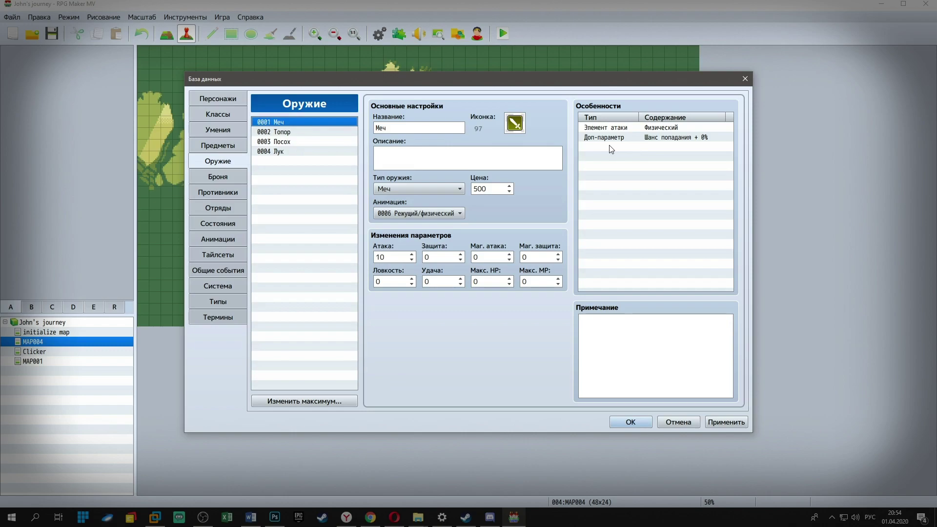
{"action": "left_click", "coordinate": [320, 132]}
{"action": "left_click", "coordinate": [311, 151]}
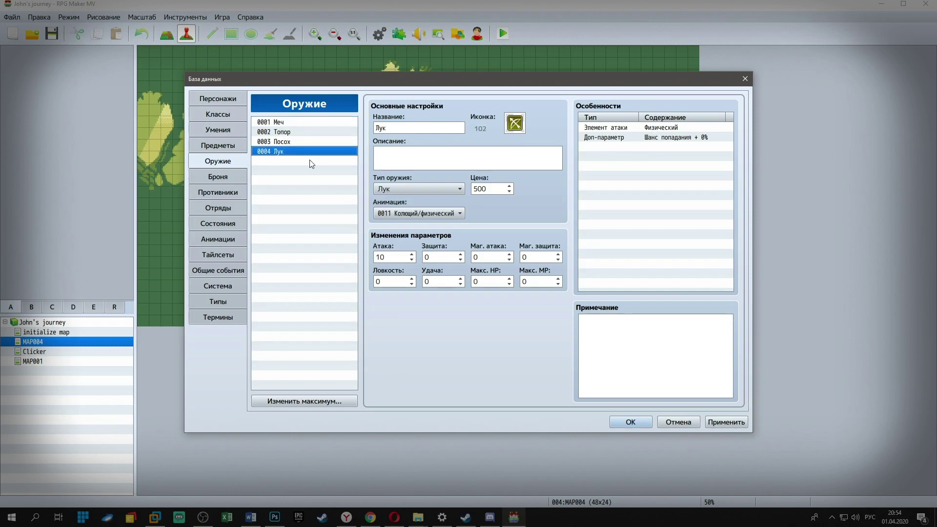
- Review the database's lists of elements and weapon types, and return to the weapon Лук
{"action": "left_click", "coordinate": [218, 306]}
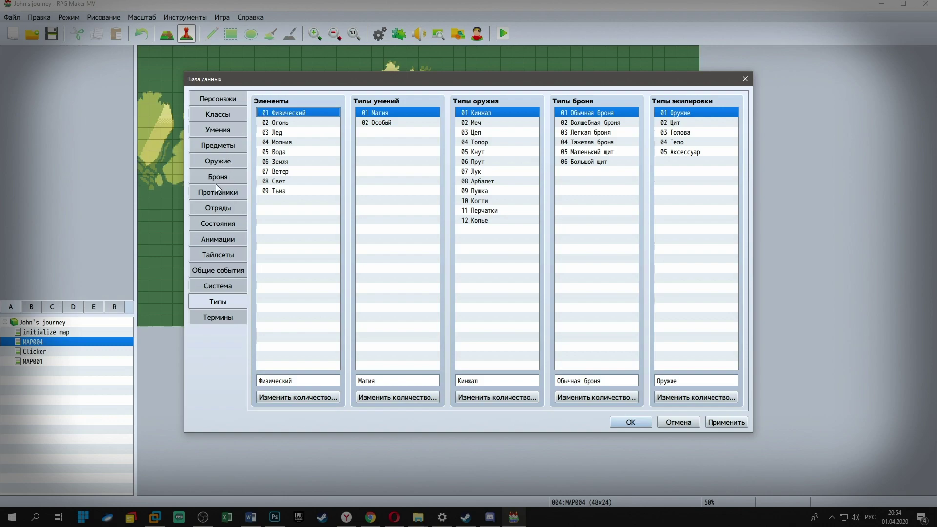
{"action": "left_click", "coordinate": [224, 147]}
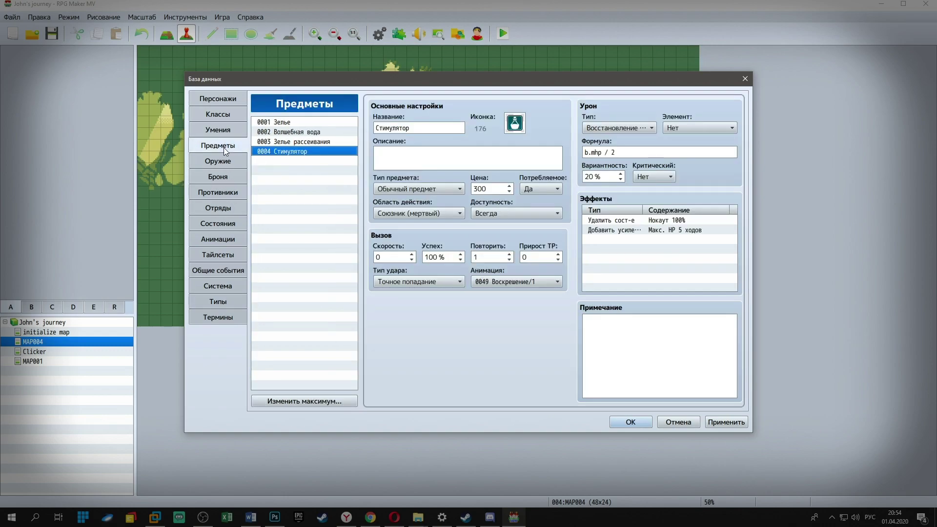
{"action": "left_click", "coordinate": [220, 158]}
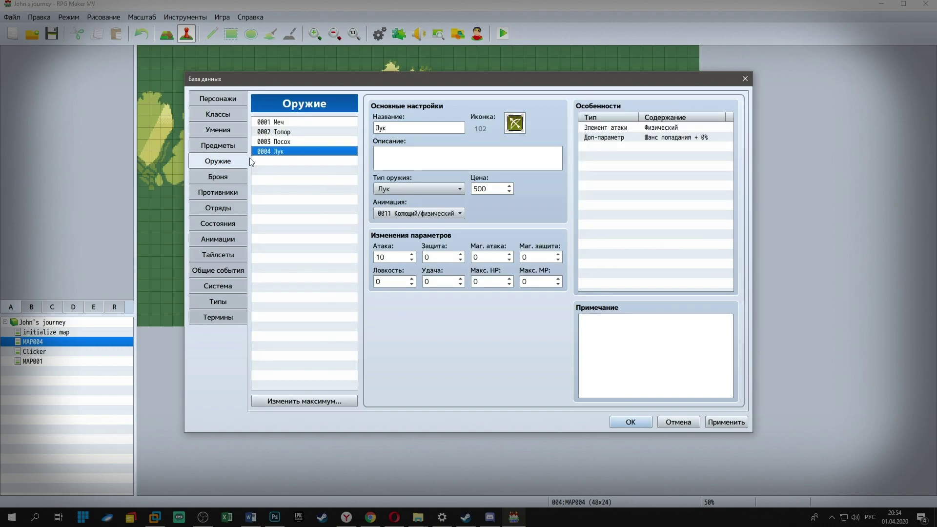
- Set the attack element of Лук to Свет and its Шанс попадания bonus to 10%
{"action": "double_click", "coordinate": [618, 128]}
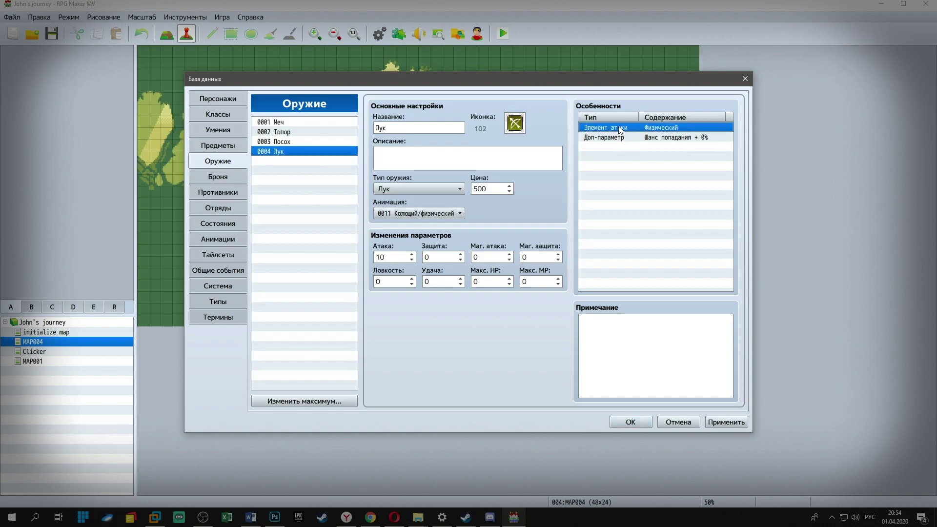
{"action": "left_click", "coordinate": [704, 145]}
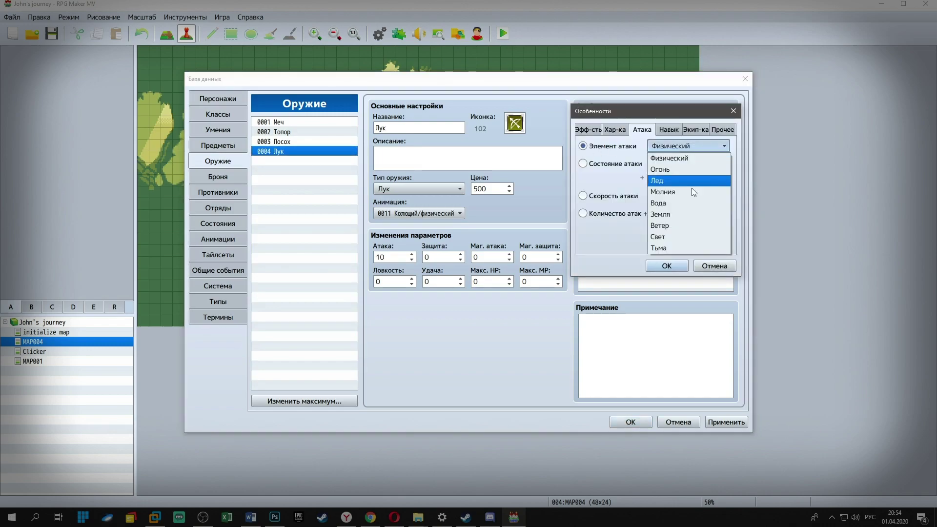
{"action": "left_click", "coordinate": [679, 240]}
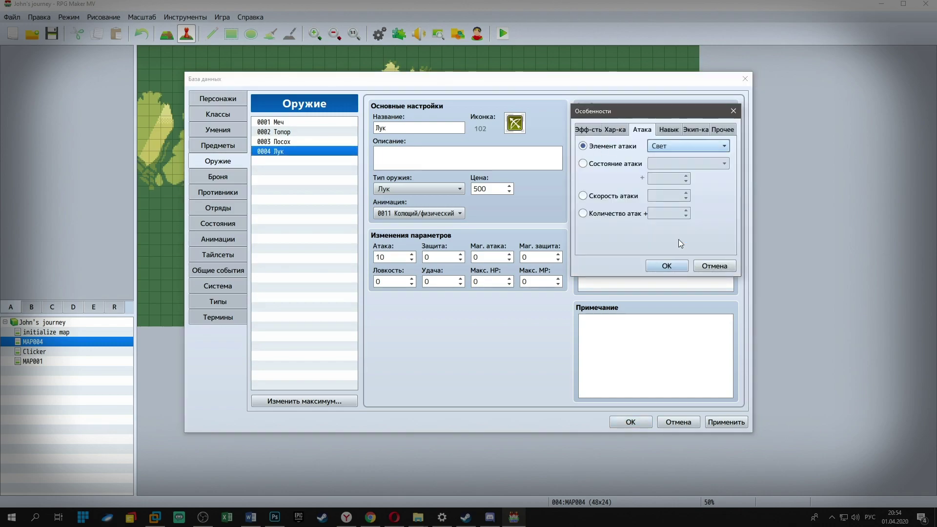
{"action": "left_click", "coordinate": [666, 266]}
{"action": "double_click", "coordinate": [629, 137]}
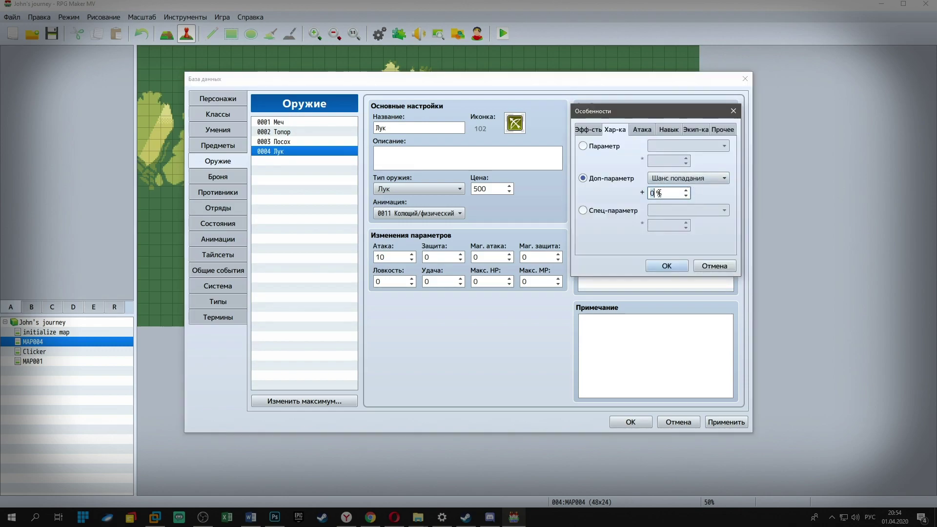
{"action": "type", "text": "1"}
{"action": "left_click", "coordinate": [666, 266]}
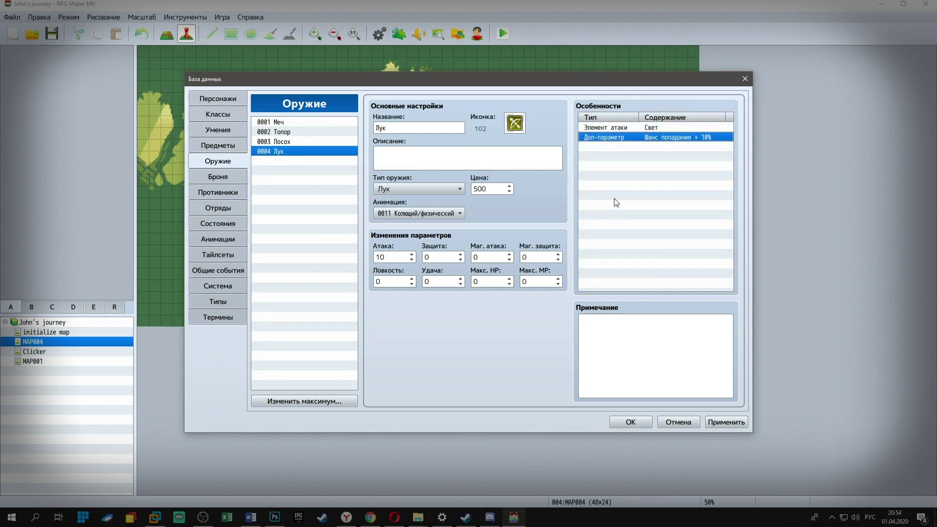
- Review the Атака skill and the features of the Герой class, and return to the weapon Лук
{"action": "left_click", "coordinate": [244, 131]}
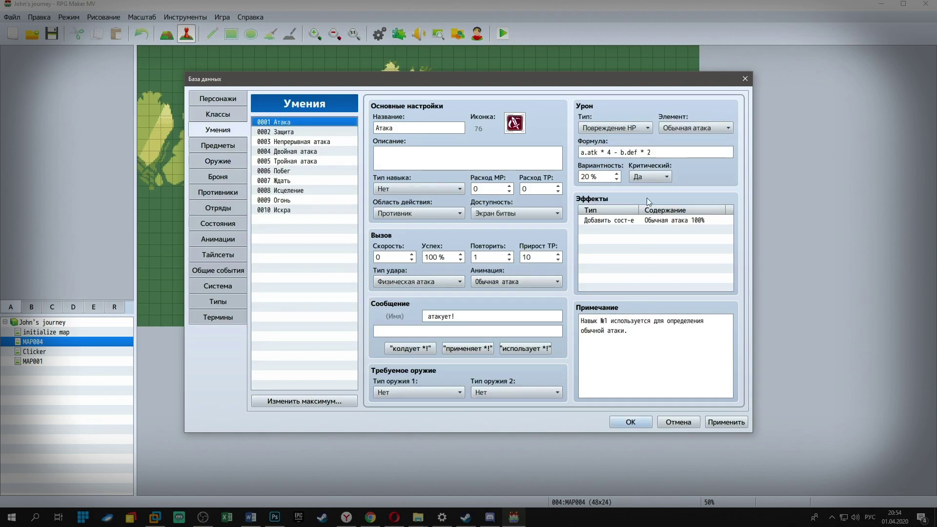
{"action": "left_click", "coordinate": [226, 115]}
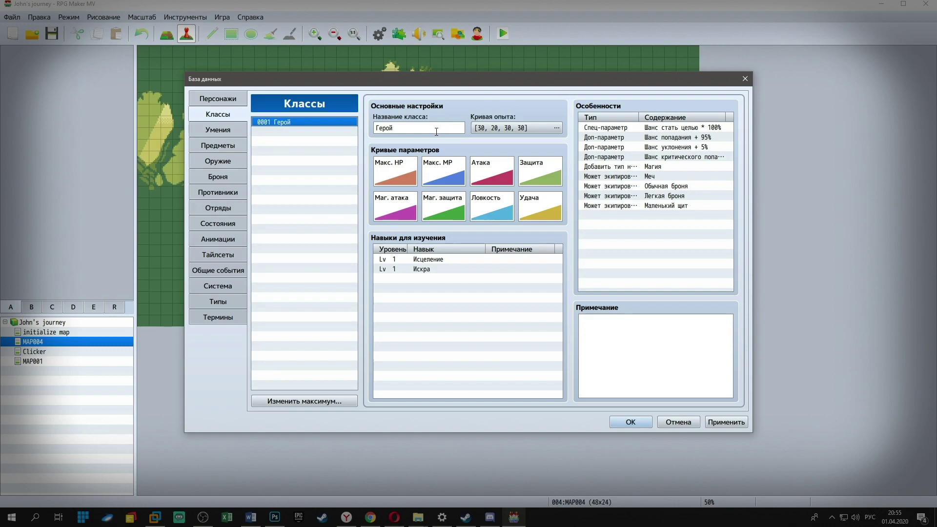
{"action": "left_click", "coordinate": [219, 164]}
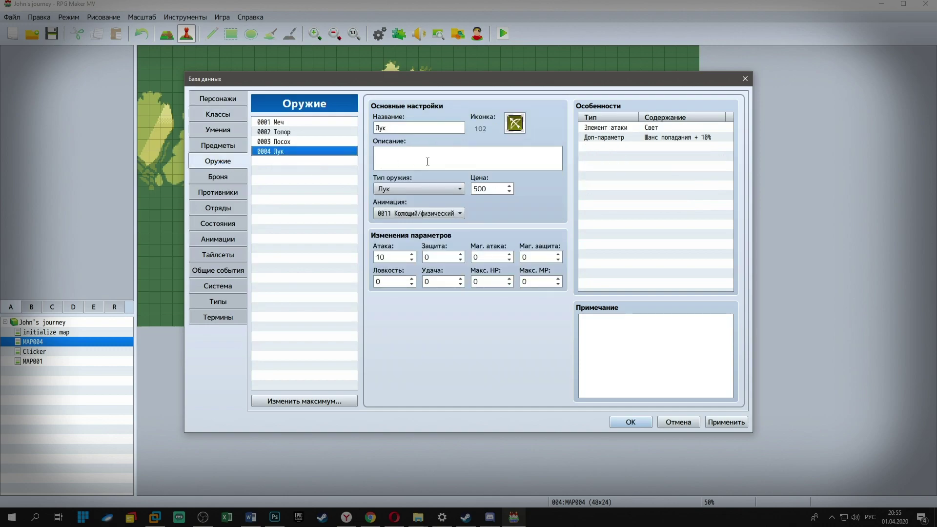
- Examine the armor Щит, including its armor type, the equipment type options, the Доп-параметр feature and the note
{"action": "left_click", "coordinate": [213, 177]}
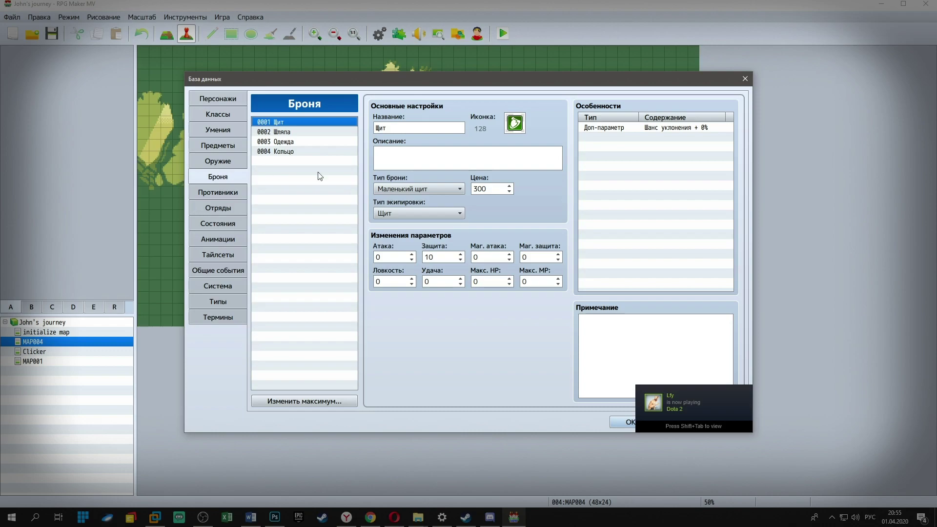
{"action": "left_click", "coordinate": [426, 191]}
{"action": "left_click", "coordinate": [425, 192]}
{"action": "left_click", "coordinate": [415, 212]}
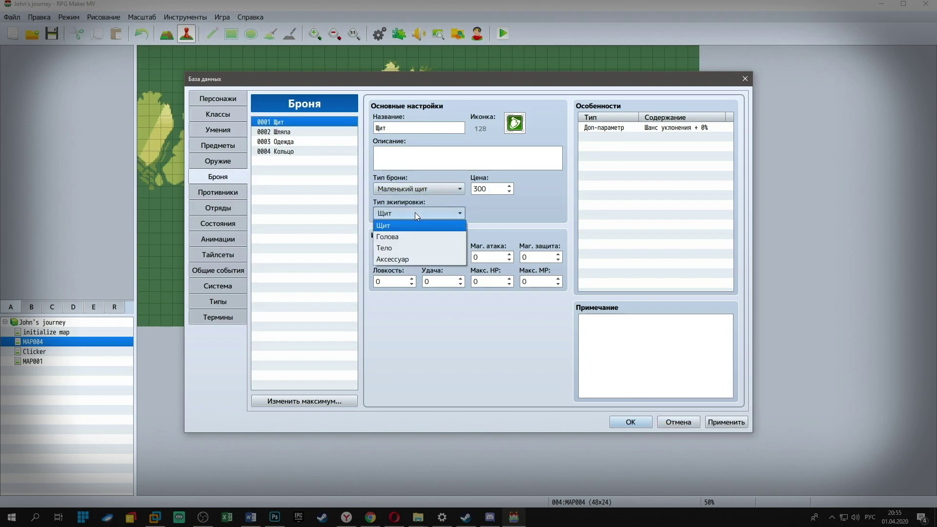
{"action": "left_click", "coordinate": [437, 198]}
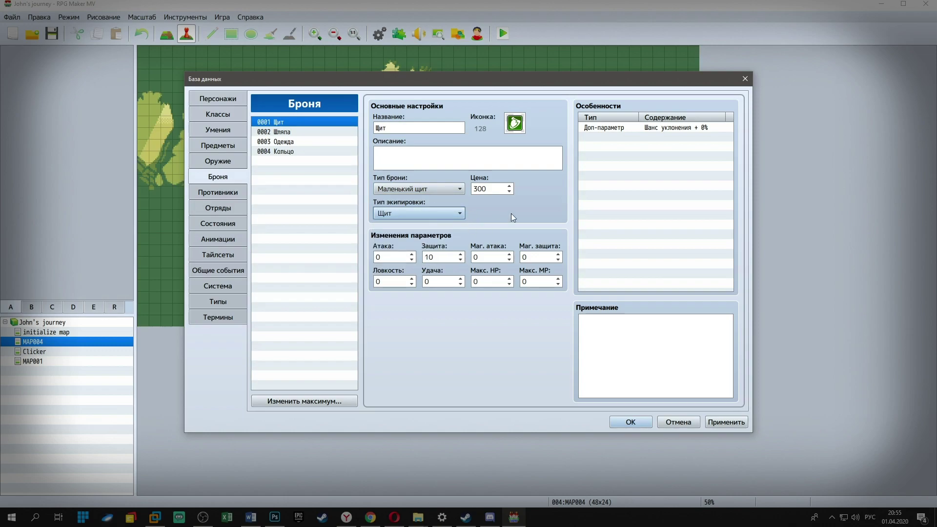
{"action": "left_click", "coordinate": [636, 137]}
{"action": "left_click", "coordinate": [635, 128]}
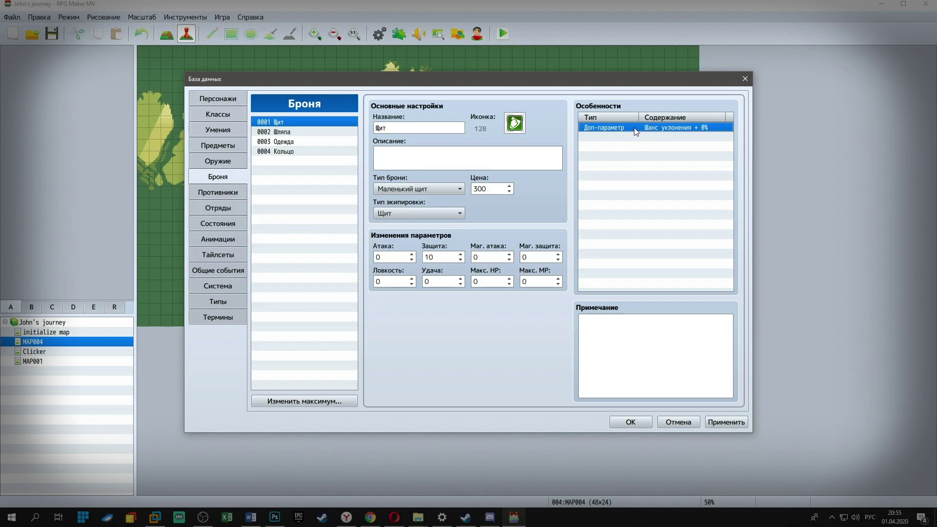
{"action": "left_click", "coordinate": [631, 351]}
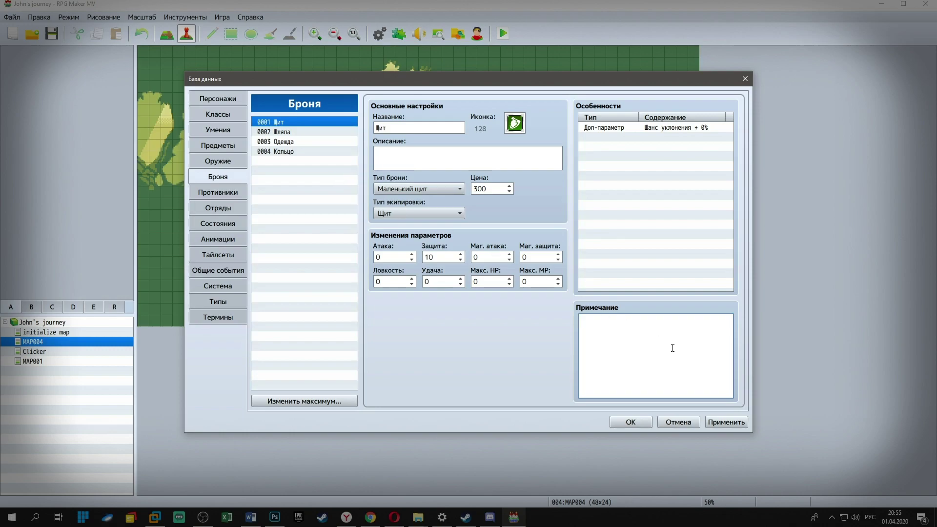
{"action": "key", "text": "alt+Tab"}
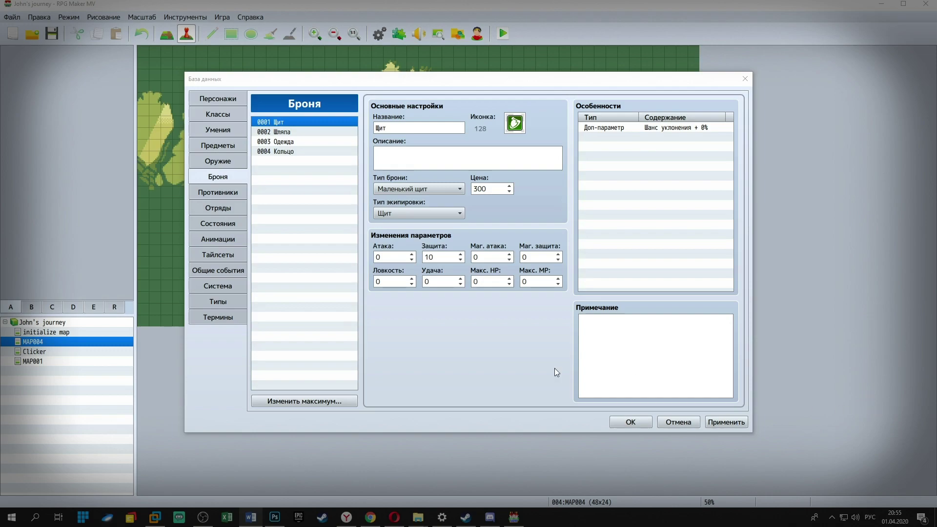
- Look over the database's enemies, troops and states
{"action": "left_click", "coordinate": [233, 194]}
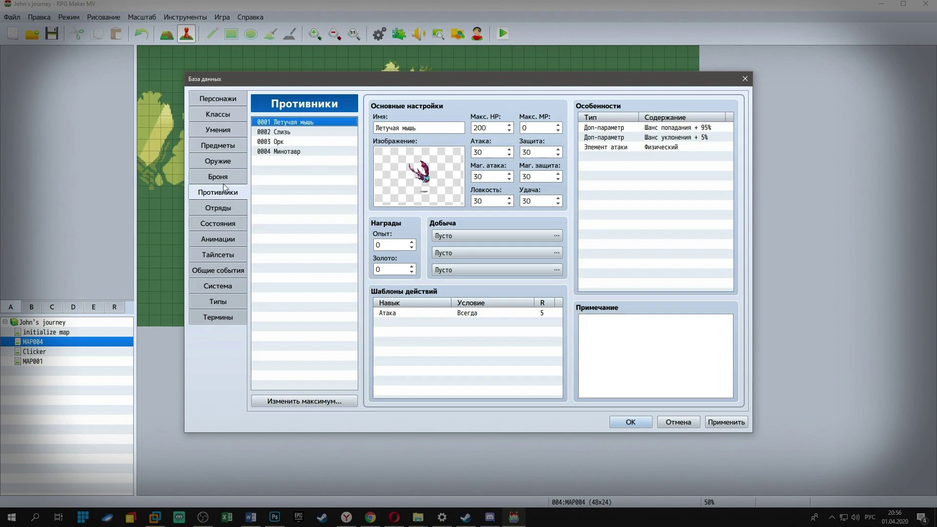
{"action": "left_click", "coordinate": [222, 211]}
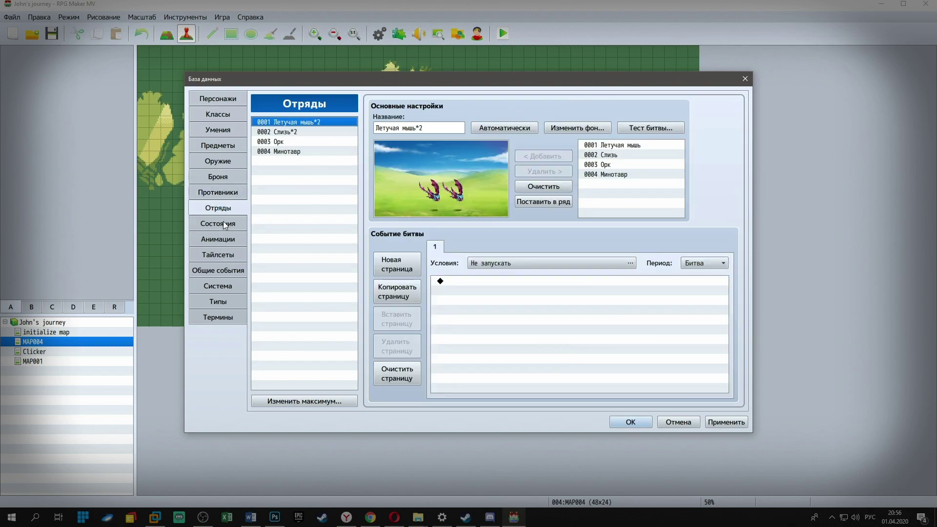
{"action": "left_click", "coordinate": [231, 223]}
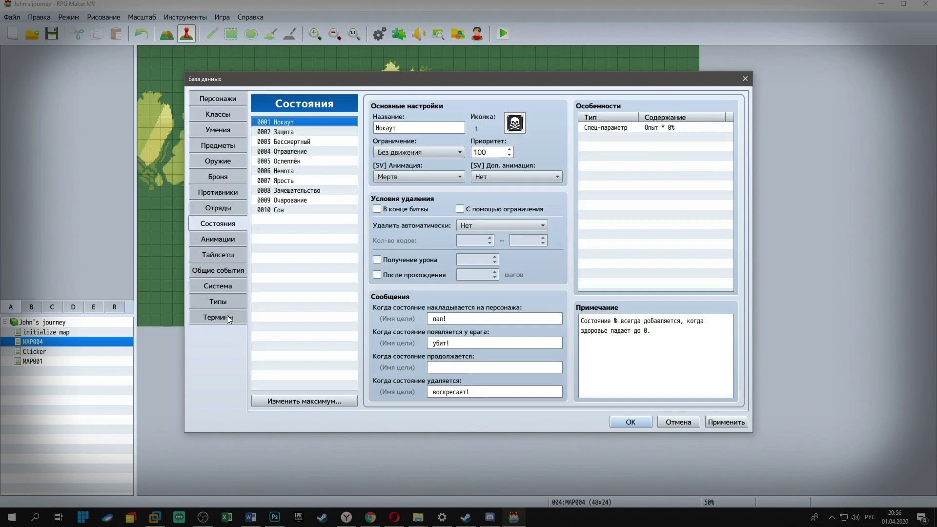
- Look over the weapon, armor and item settings once more, ending on the weapon Лук
{"action": "left_click", "coordinate": [227, 164]}
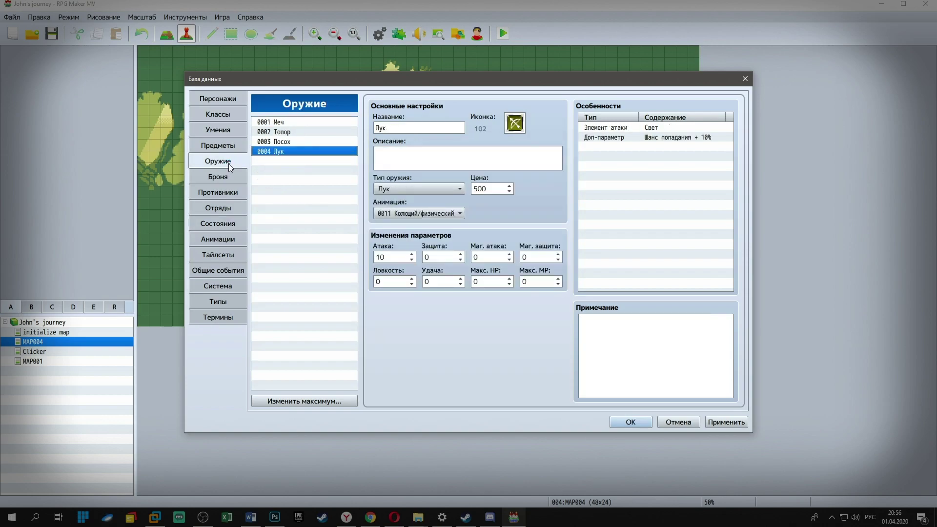
{"action": "left_click", "coordinate": [218, 180]}
{"action": "left_click", "coordinate": [219, 146]}
{"action": "left_click", "coordinate": [225, 159]}
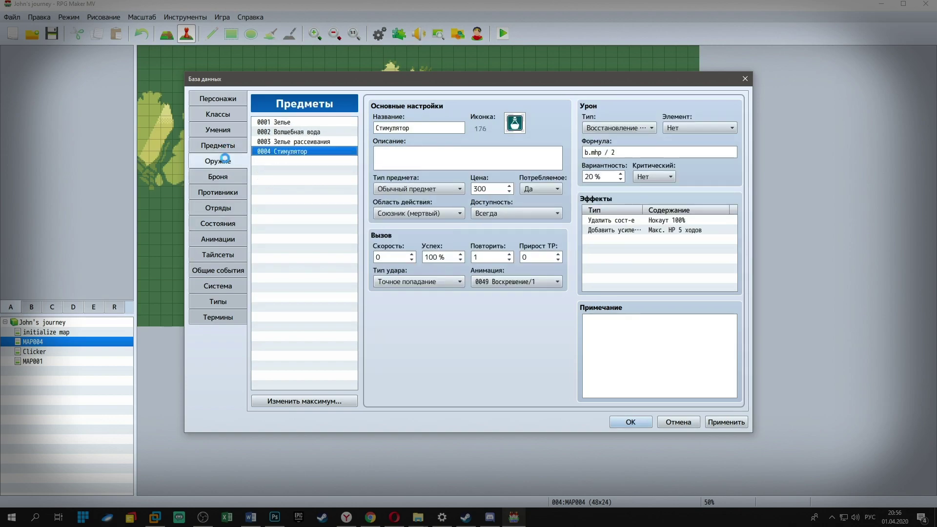
{"action": "left_click", "coordinate": [227, 177]}
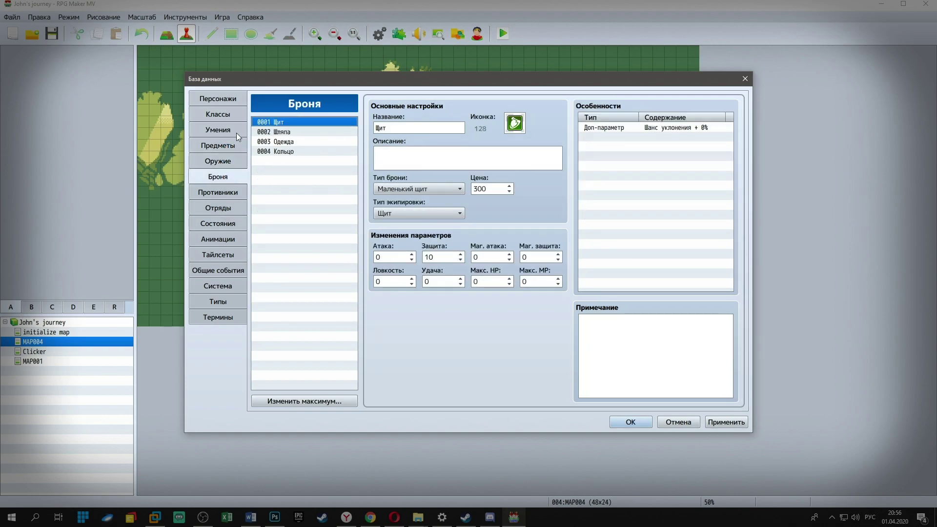
{"action": "left_click", "coordinate": [232, 160]}
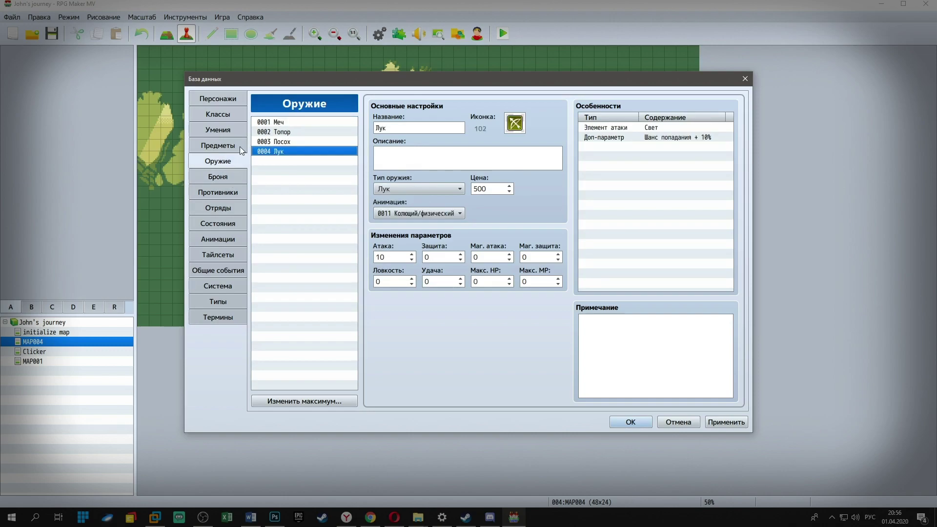
- Return to the weapon settings by way of the item settings and set the maximum number of weapon entries to 2000
{"action": "left_click", "coordinate": [238, 146]}
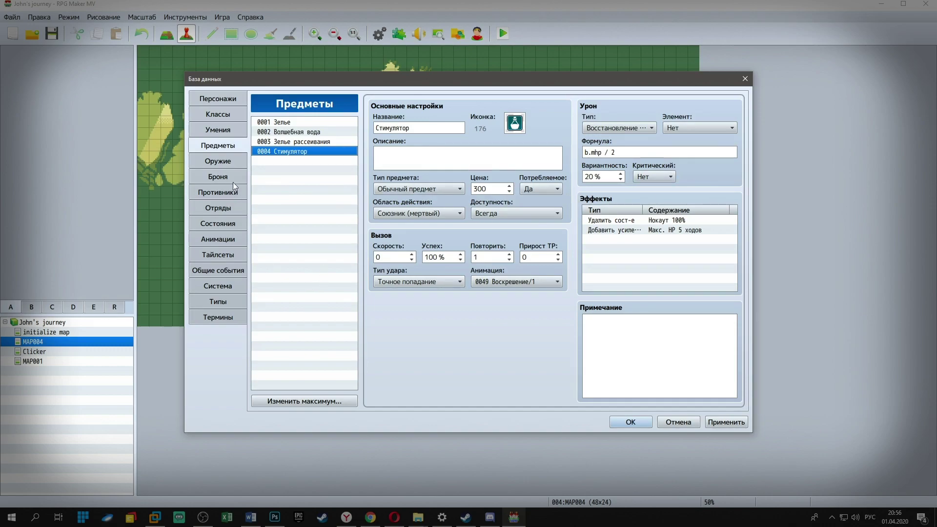
{"action": "left_click", "coordinate": [228, 162]}
{"action": "left_click", "coordinate": [304, 401]}
{"action": "type", "text": "200"}
{"action": "key", "text": "BackSpace"}
{"action": "key", "text": "BackSpace"}
{"action": "key", "text": "BackSpace"}
{"action": "type", "text": "100"}
{"action": "left_click", "coordinate": [282, 414]}
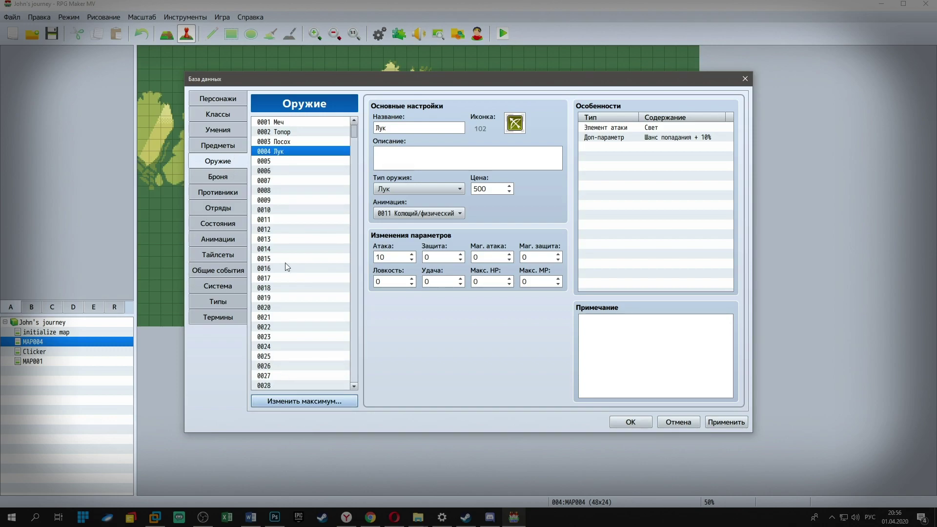
- Set the maximum number of weapon entries to 4
{"action": "left_click", "coordinate": [313, 400]}
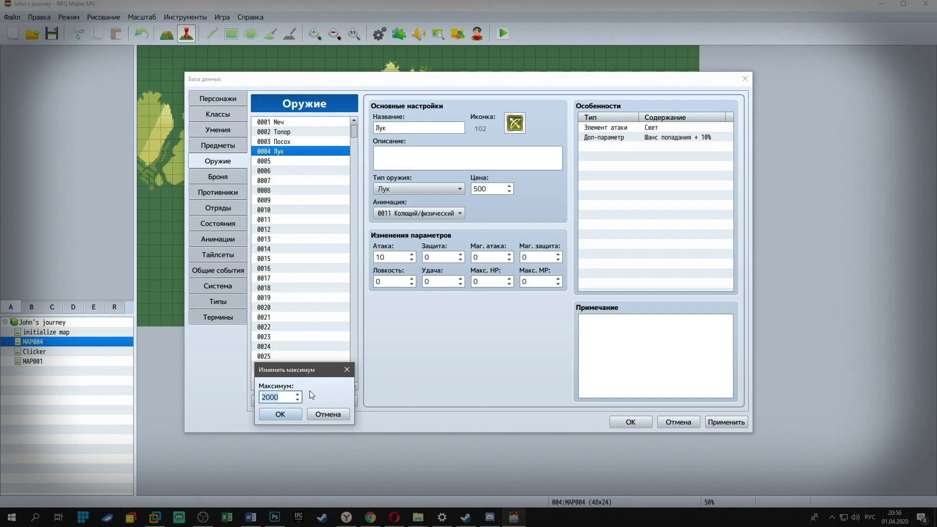
{"action": "type", "text": "4"}
{"action": "left_click", "coordinate": [272, 415]}
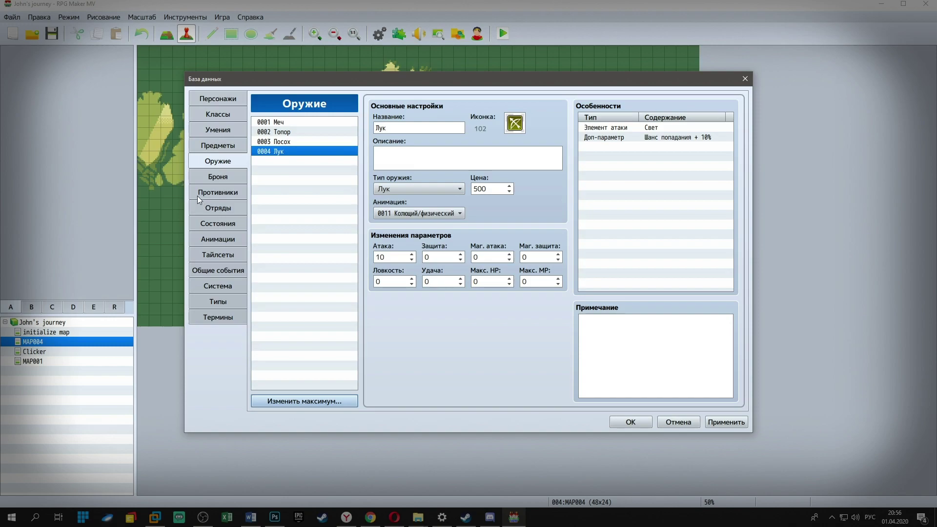
- View the enemy settings for Летучая мышь and close the database, discarding its changes
{"action": "left_click", "coordinate": [205, 194]}
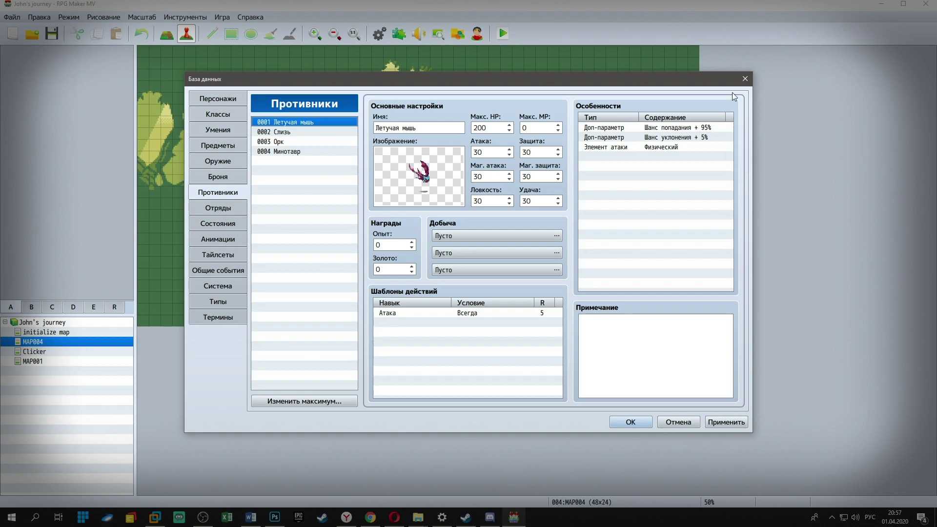
{"action": "left_click", "coordinate": [746, 78]}
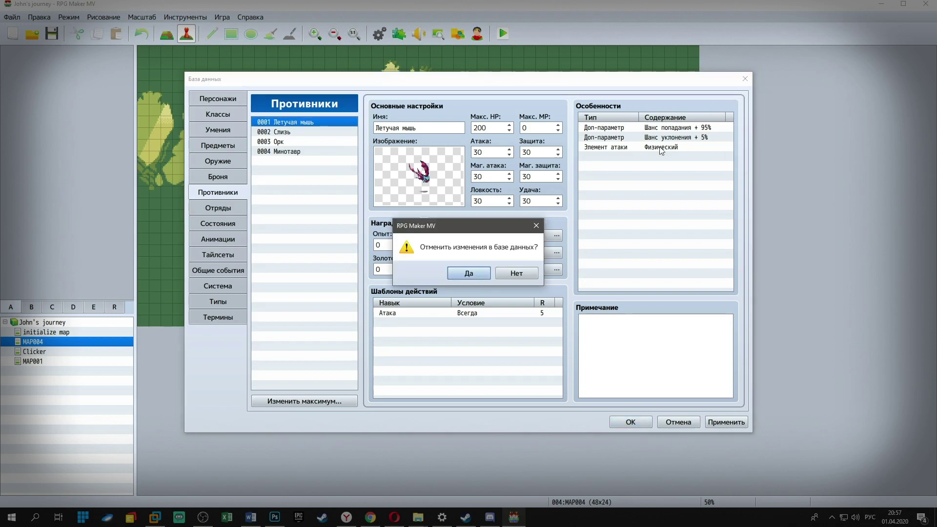
{"action": "left_click", "coordinate": [476, 273]}
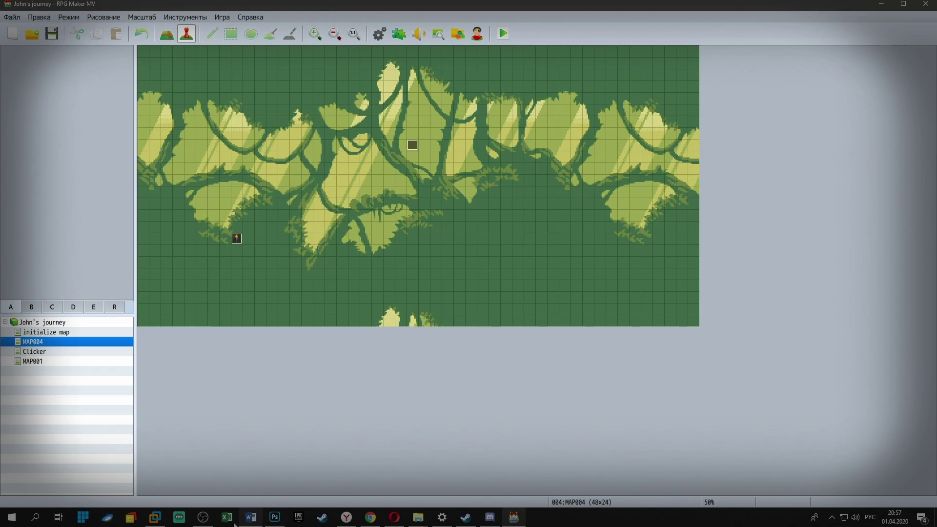
{"action": "left_click", "coordinate": [202, 517]}
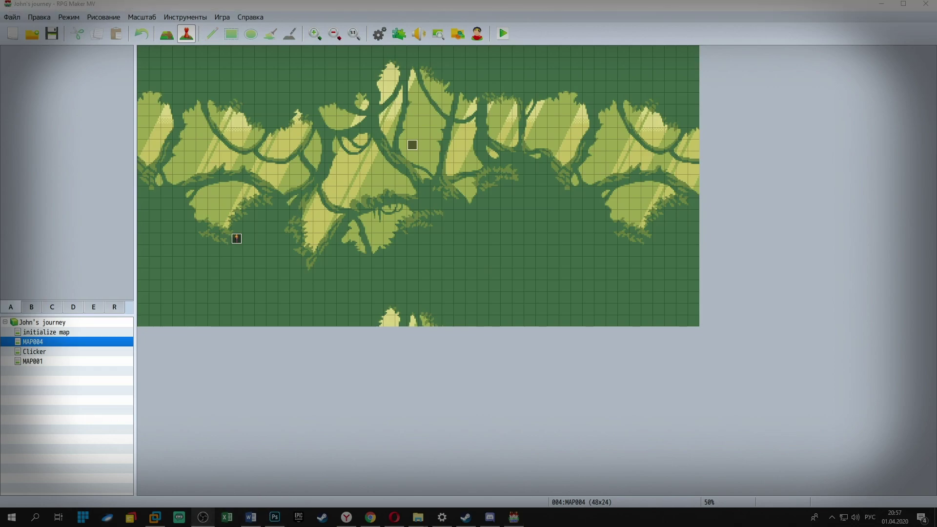